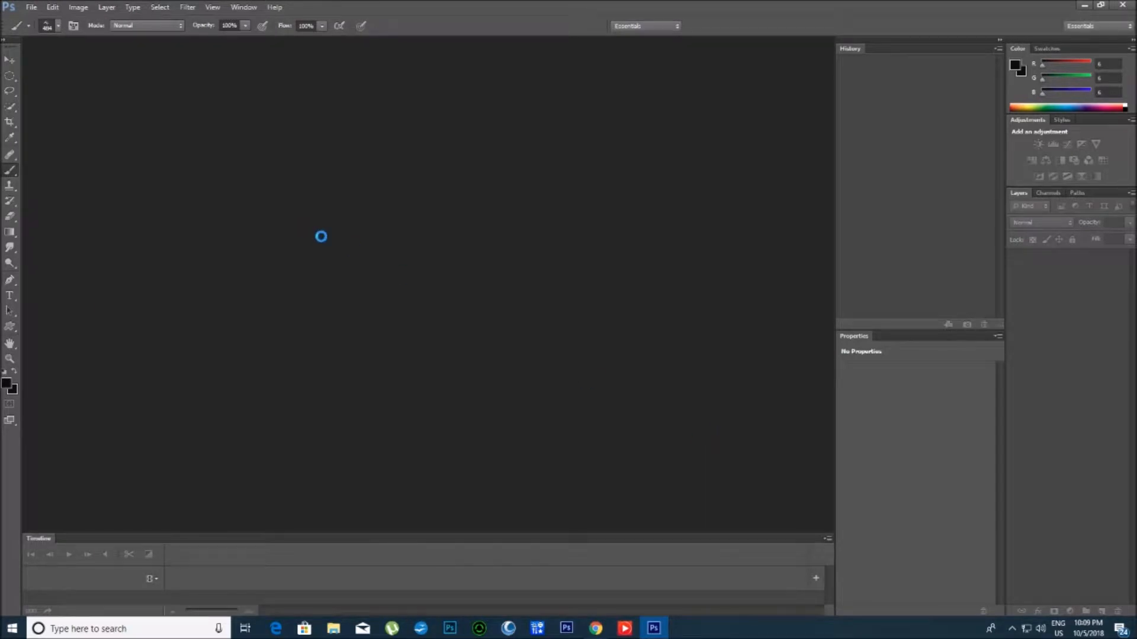
Step: Create a 2500 x 2500 pixel RGB document at 72 pixels/inch with a white background, and add an empty layer
{"action": "left_click", "coordinate": [30, 7]}
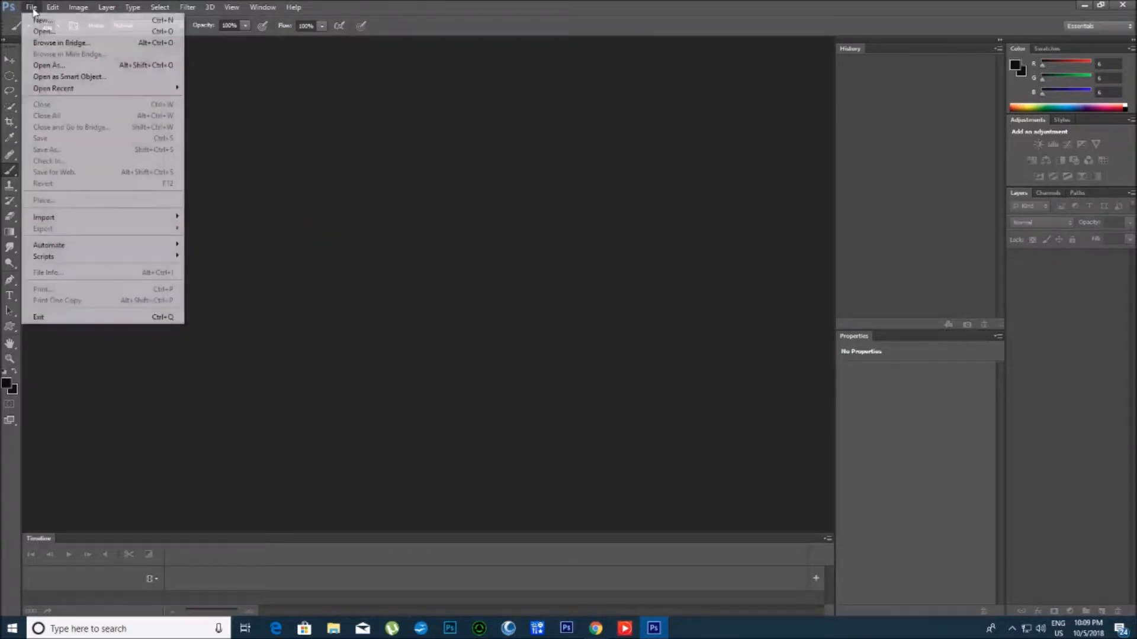
{"action": "left_click", "coordinate": [43, 21]}
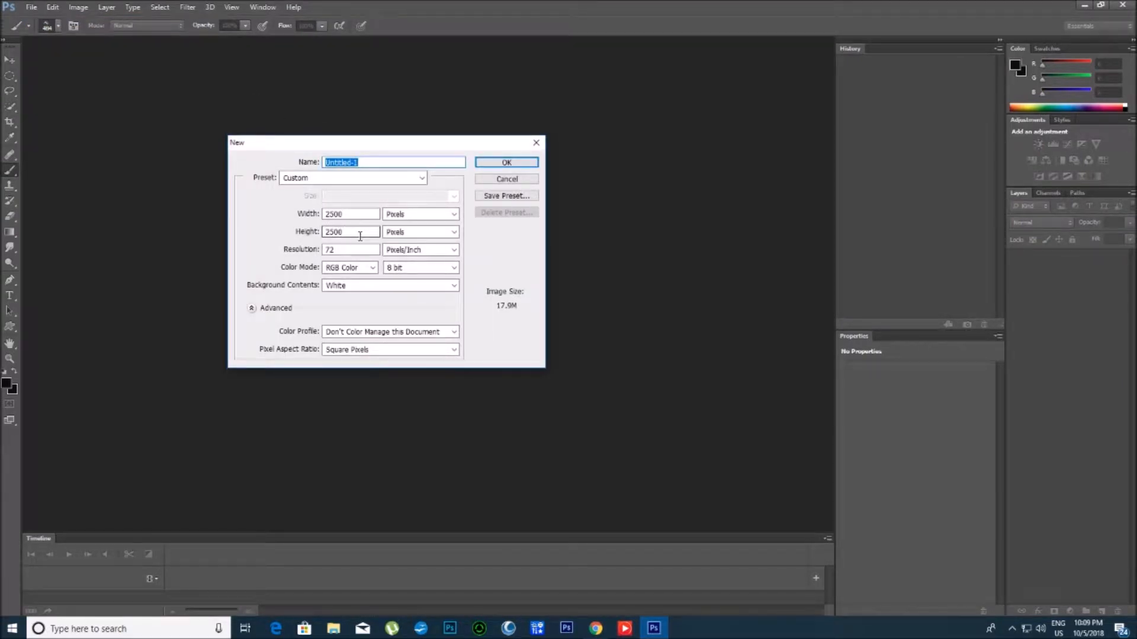
{"action": "left_click", "coordinate": [507, 162]}
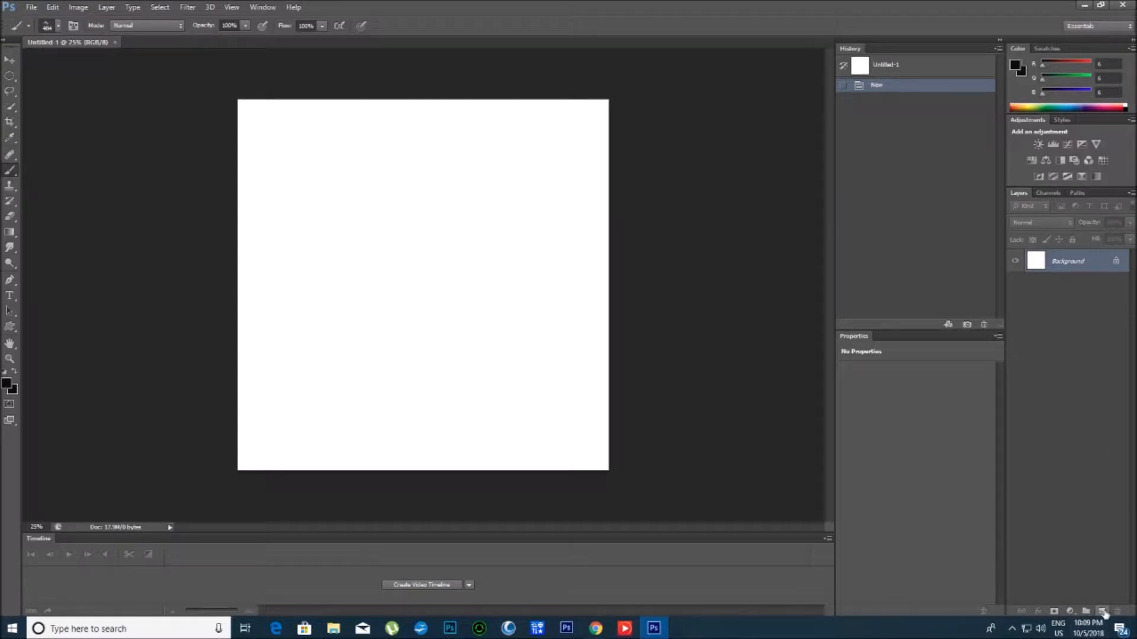
{"action": "left_click", "coordinate": [1102, 612]}
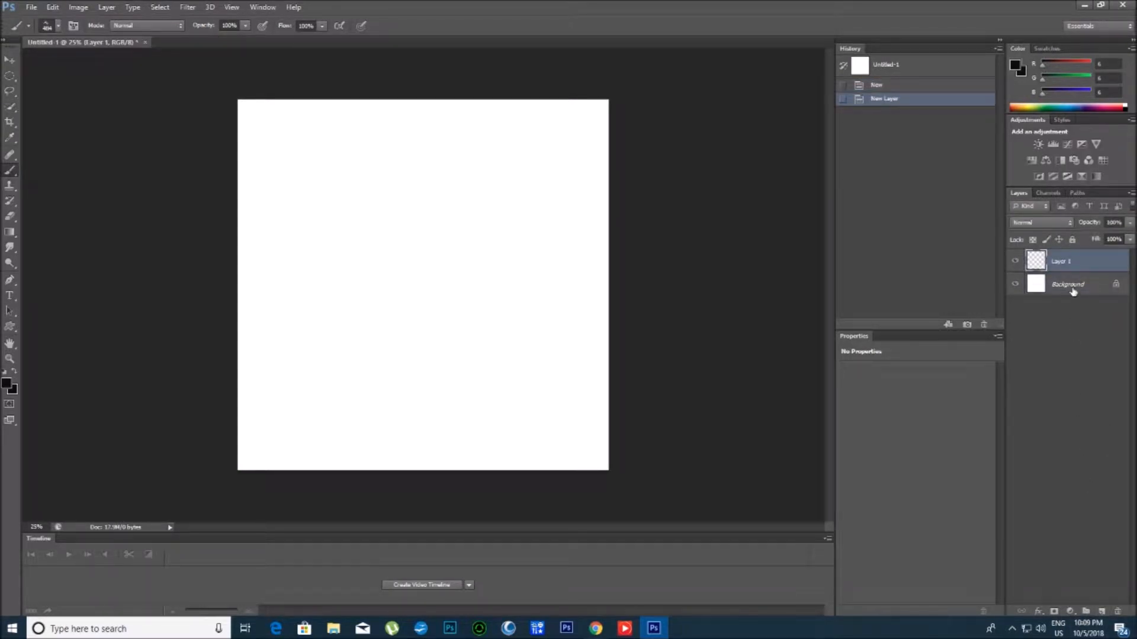
Step: Convert the Background into a regular layer and lock all of its attributes
{"action": "double_click", "coordinate": [1074, 287]}
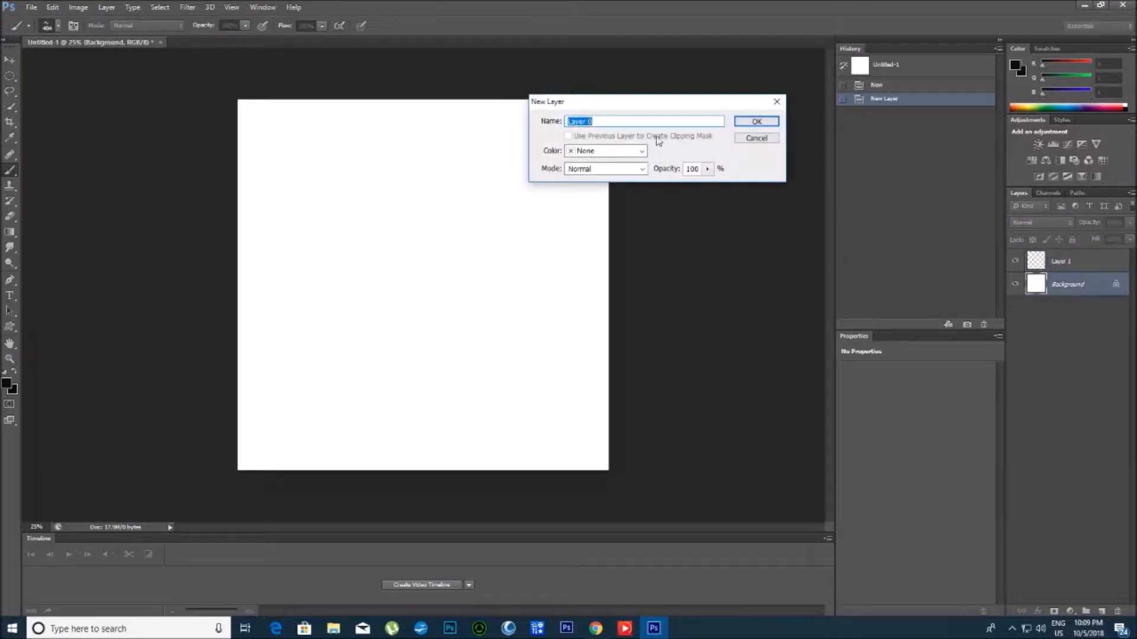
{"action": "left_click", "coordinate": [761, 122]}
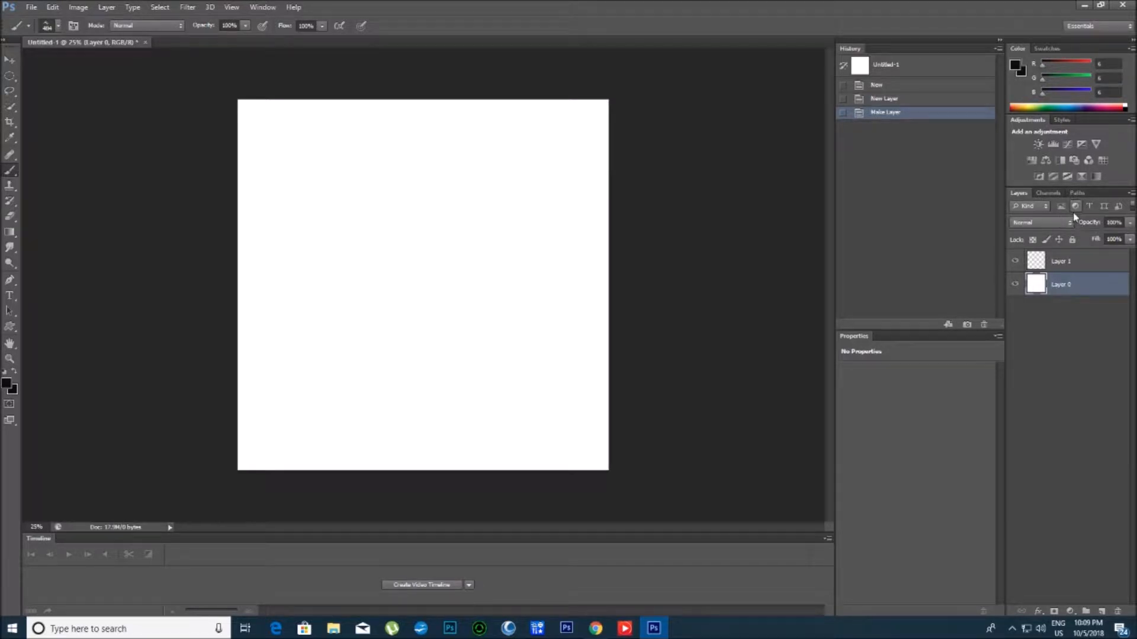
{"action": "left_click", "coordinate": [1071, 240]}
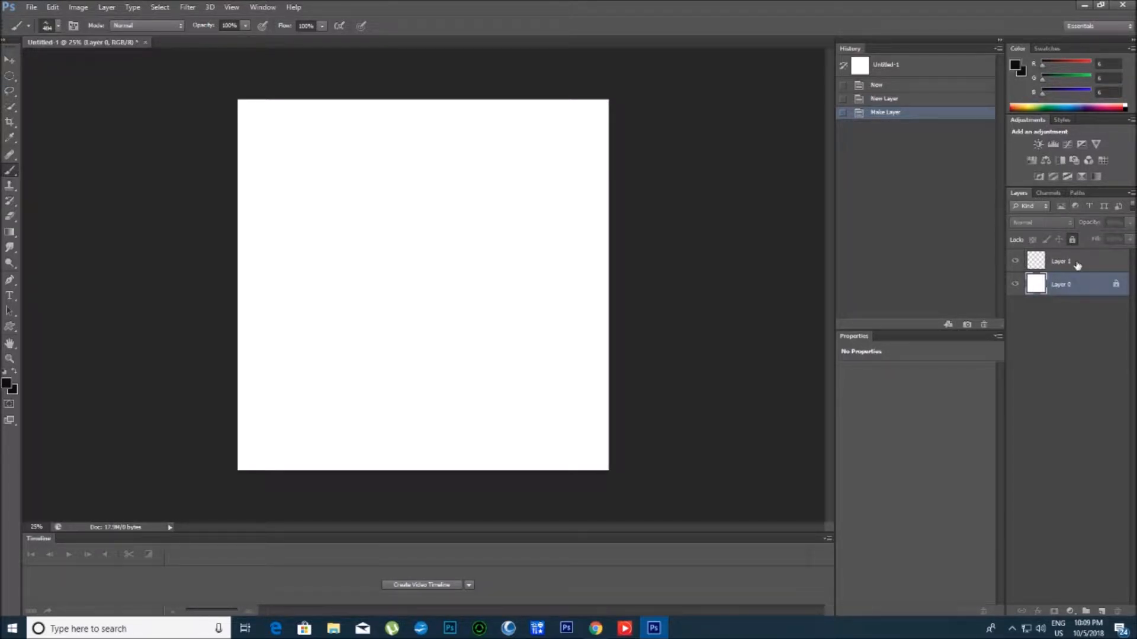
Step: On the empty layer, draw a tall, narrow closed triangular spike with the Pen tool along the canvas's left edge
{"action": "left_click", "coordinate": [1077, 264]}
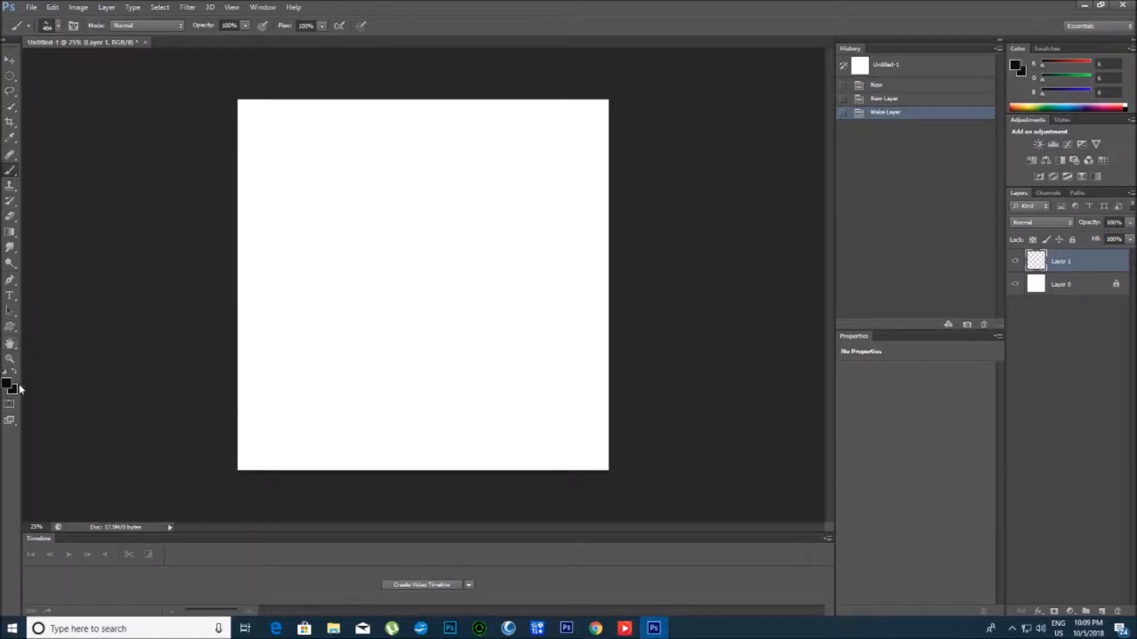
{"action": "left_click", "coordinate": [10, 282]}
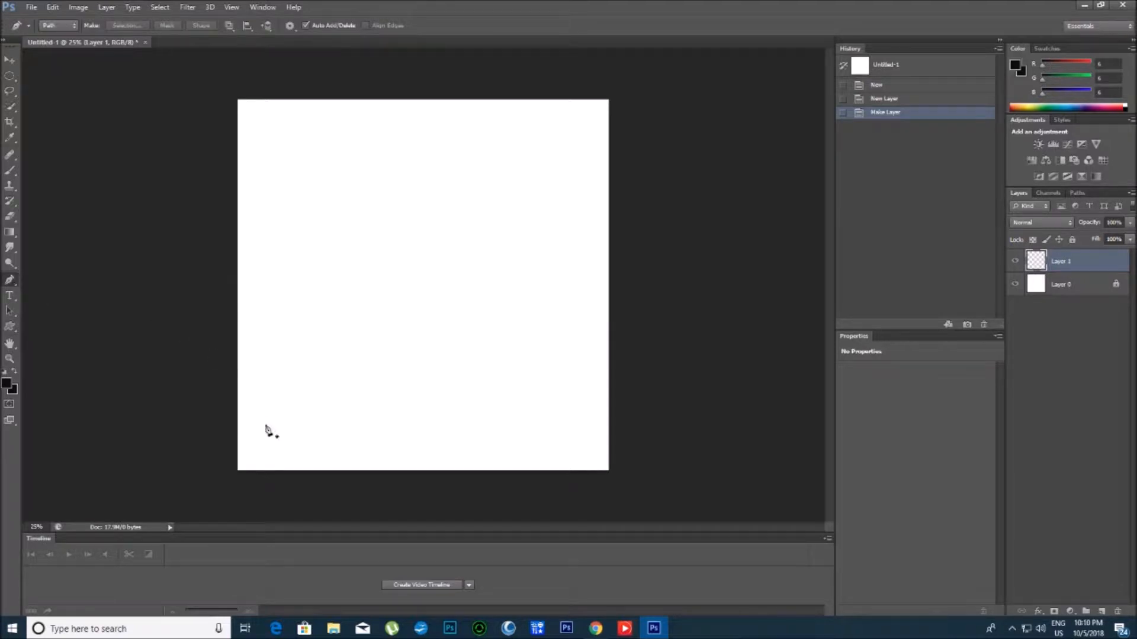
{"action": "left_click", "coordinate": [248, 456]}
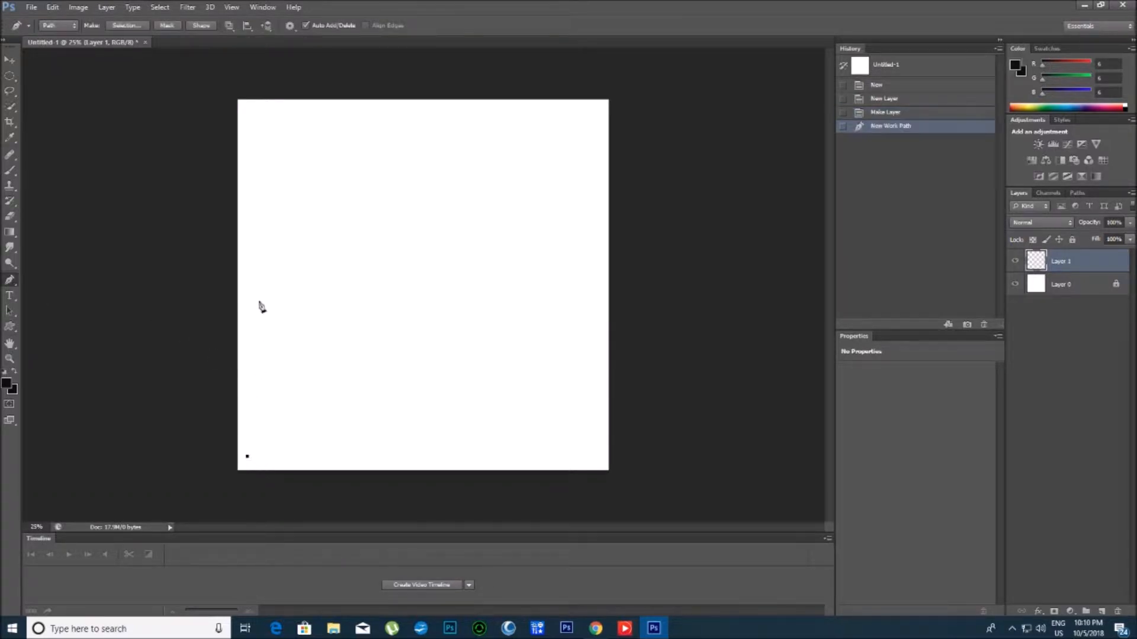
{"action": "left_click", "coordinate": [261, 113]}
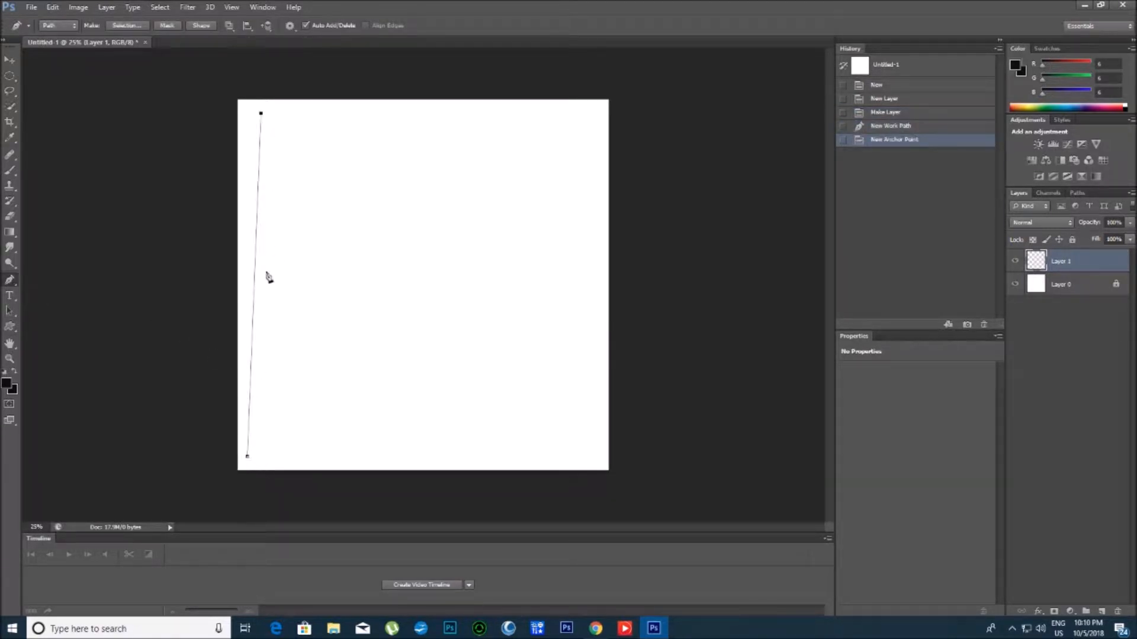
{"action": "left_click", "coordinate": [262, 456]}
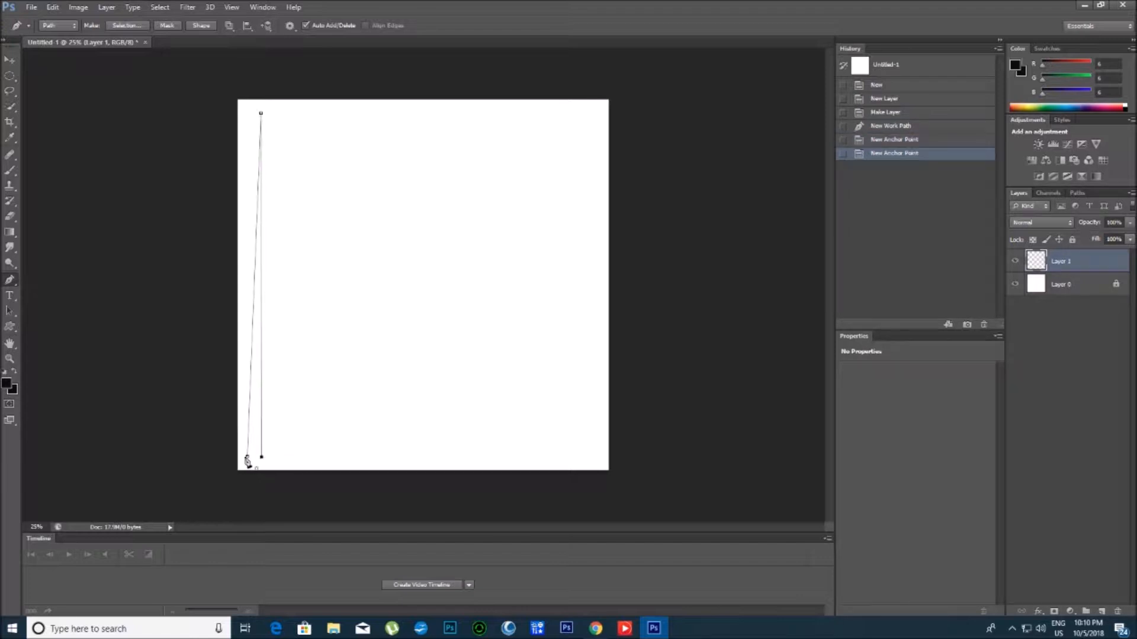
{"action": "left_click", "coordinate": [248, 457]}
Step: Draw two more closed spike paths to the right of the first, one shorter and one reaching nearly the canvas's top edge
{"action": "left_click", "coordinate": [264, 455]}
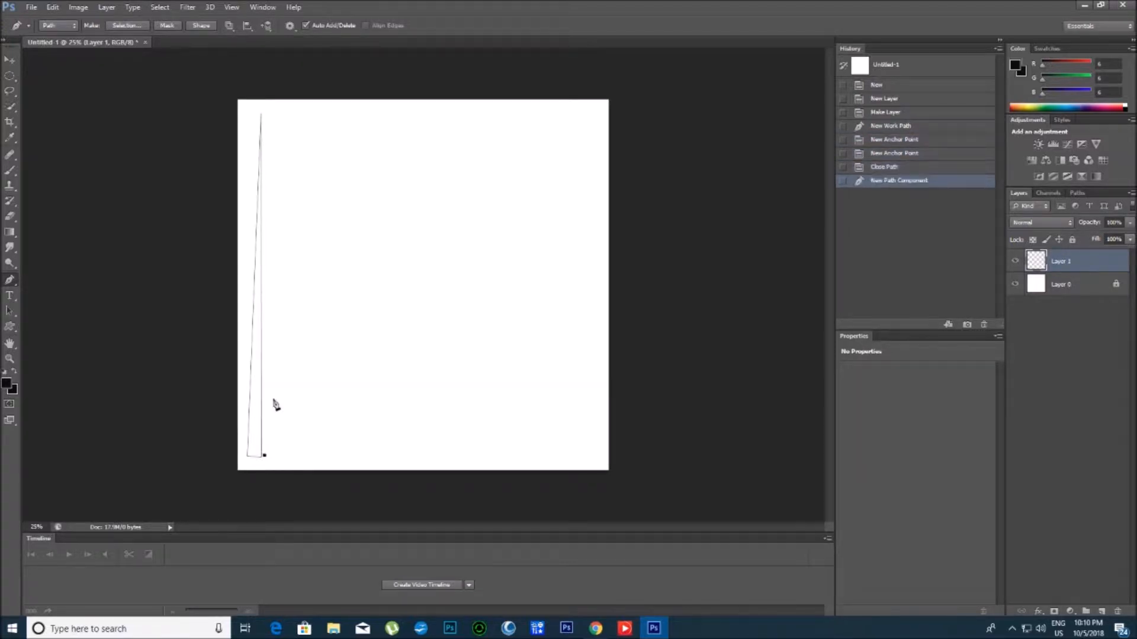
{"action": "left_click", "coordinate": [269, 174]}
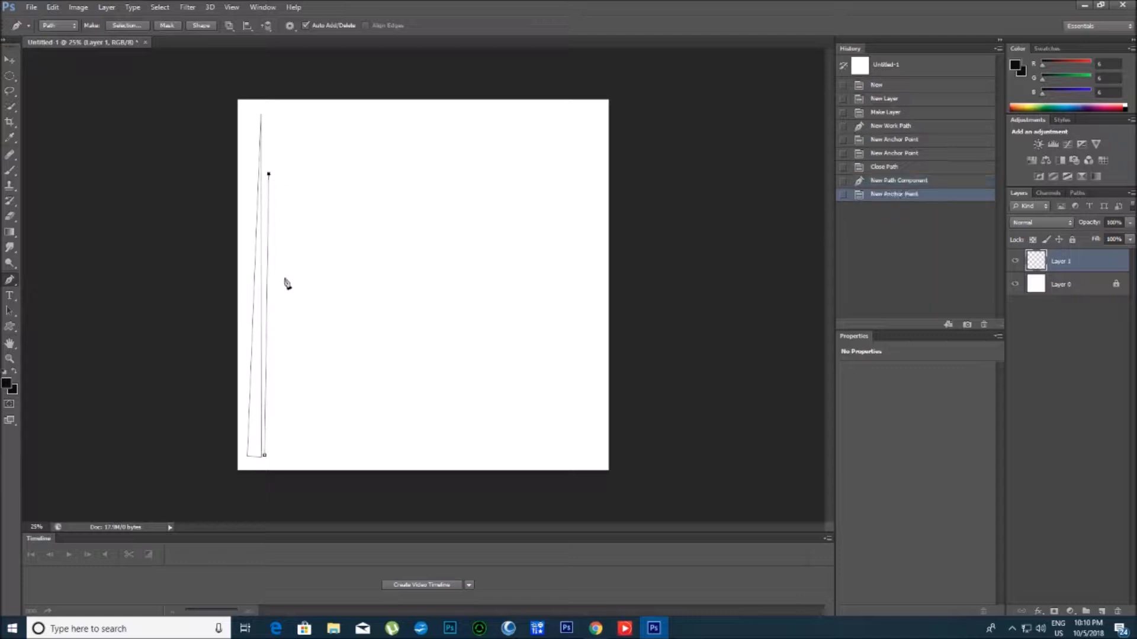
{"action": "left_click", "coordinate": [276, 456]}
{"action": "left_click", "coordinate": [265, 455]}
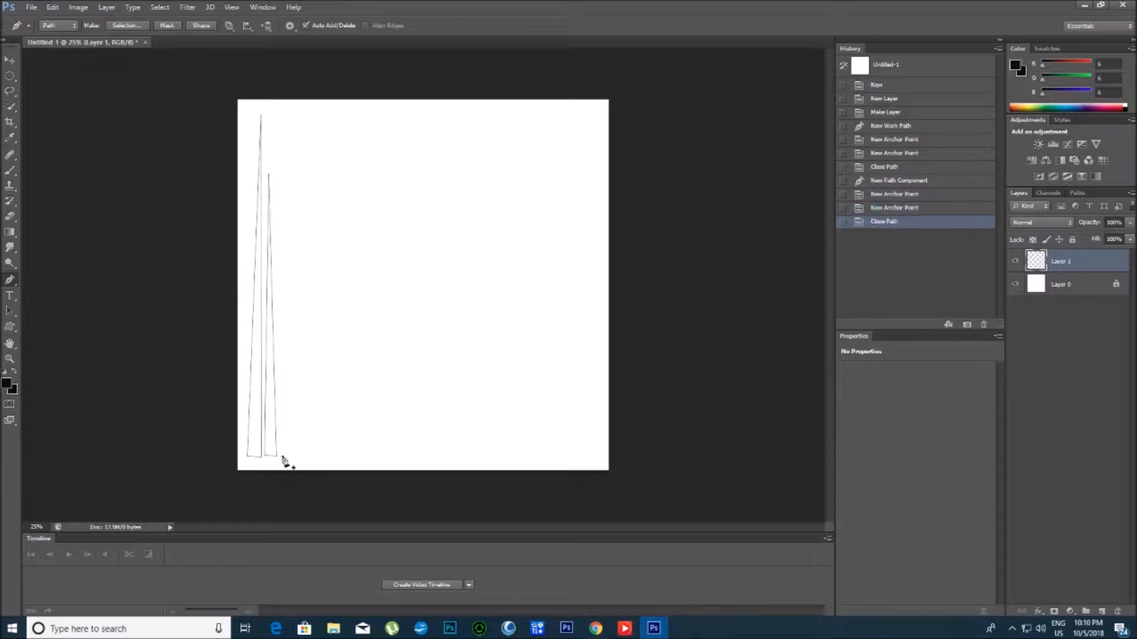
{"action": "left_click", "coordinate": [282, 456]}
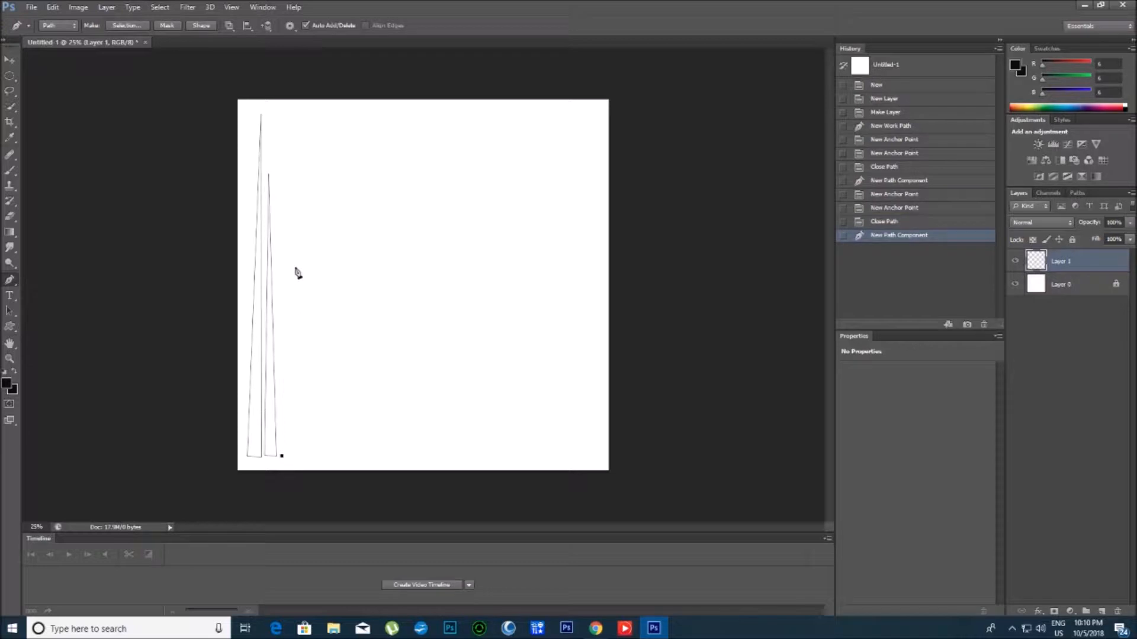
{"action": "left_click", "coordinate": [286, 105]}
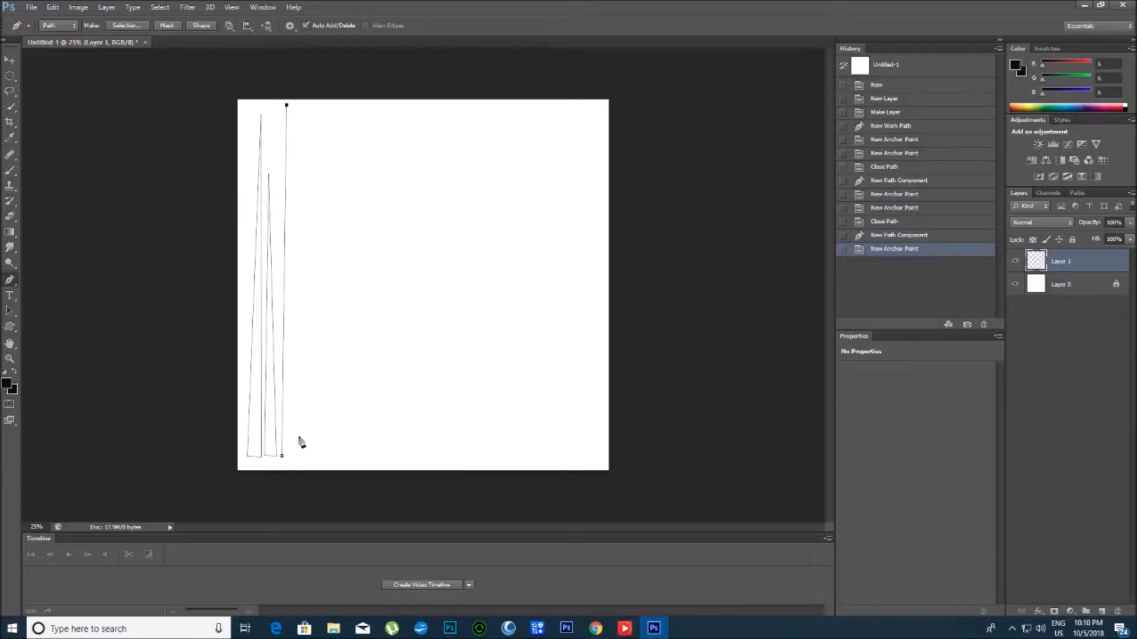
{"action": "left_click", "coordinate": [298, 456]}
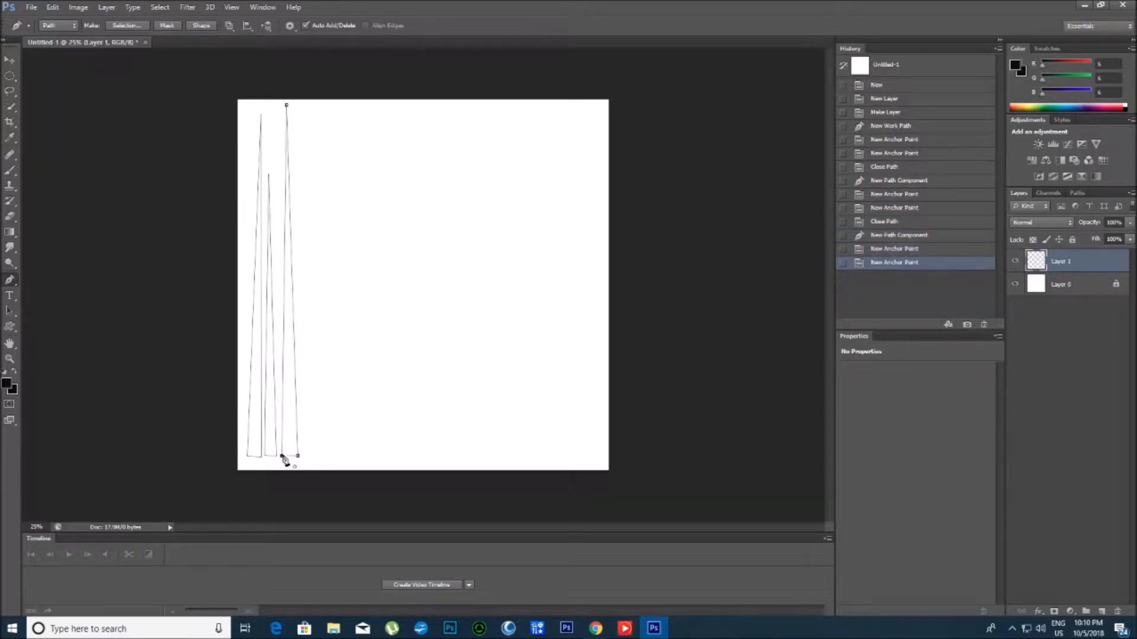
{"action": "left_click", "coordinate": [283, 456]}
Step: Add a fourth, shorter closed spike path and a fifth, nearly full-height one beside the first three
{"action": "left_click", "coordinate": [302, 456]}
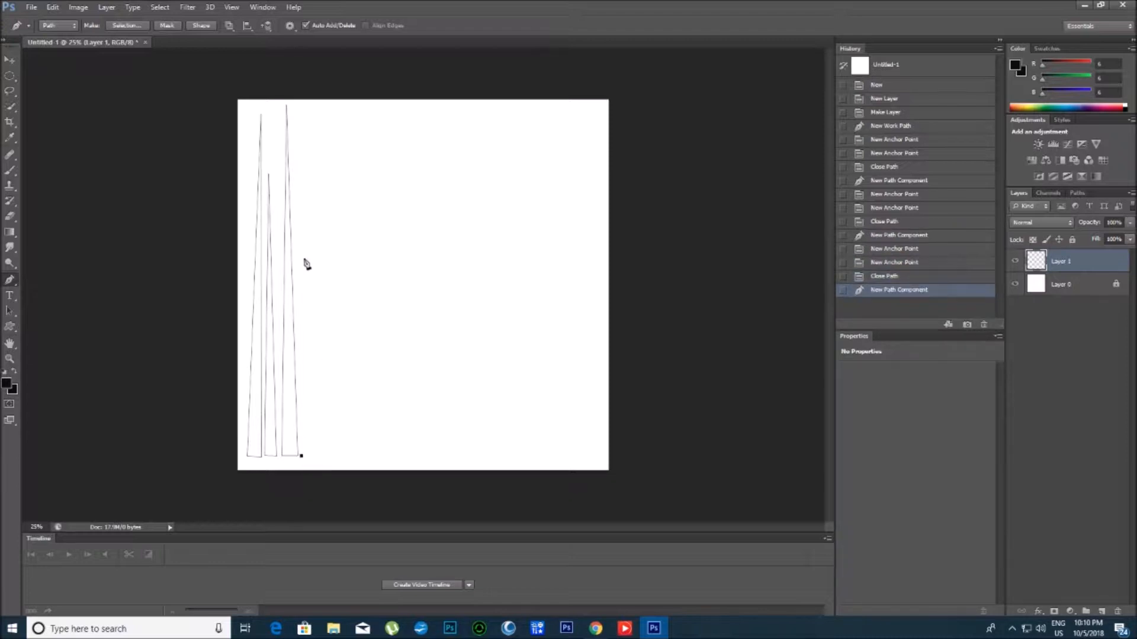
{"action": "left_click", "coordinate": [300, 161]}
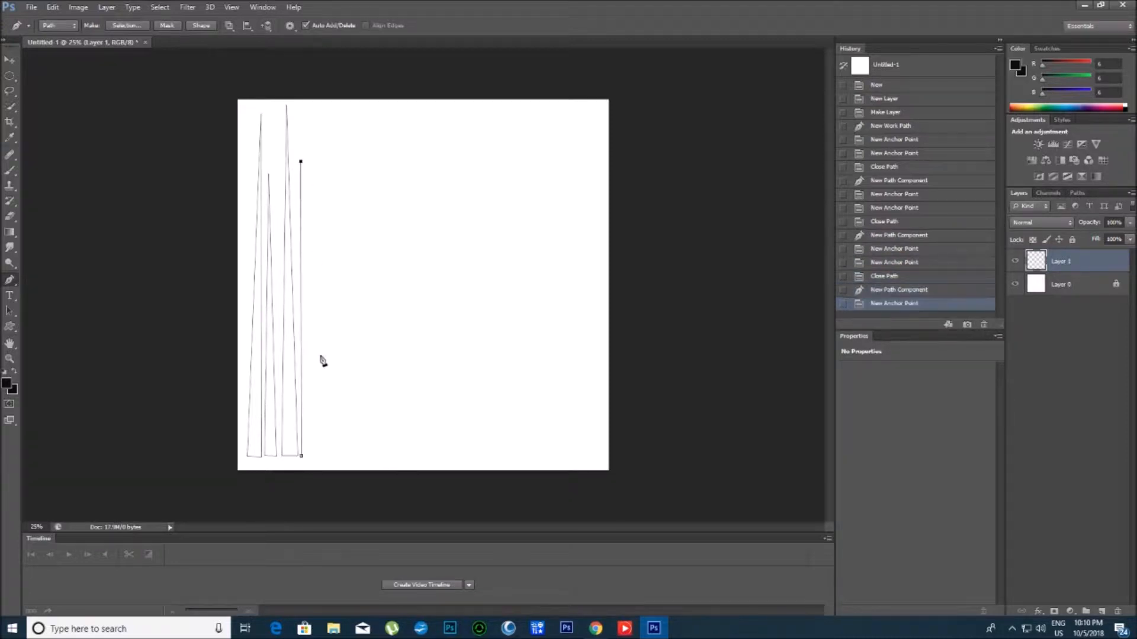
{"action": "left_click", "coordinate": [314, 456]}
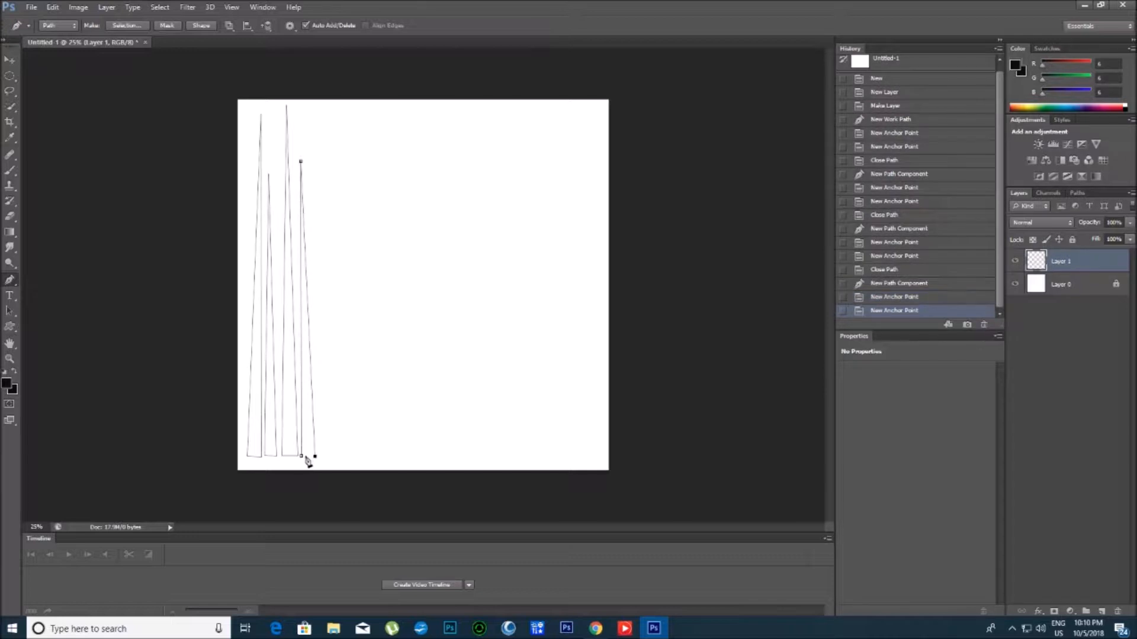
{"action": "left_click", "coordinate": [303, 457]}
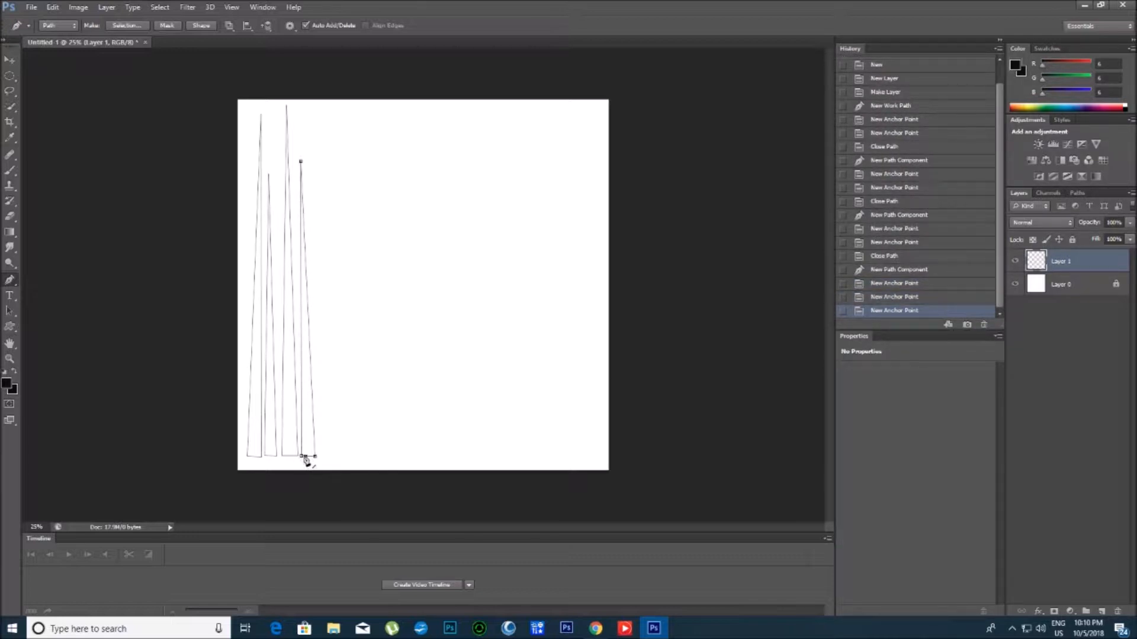
{"action": "left_click", "coordinate": [303, 458]}
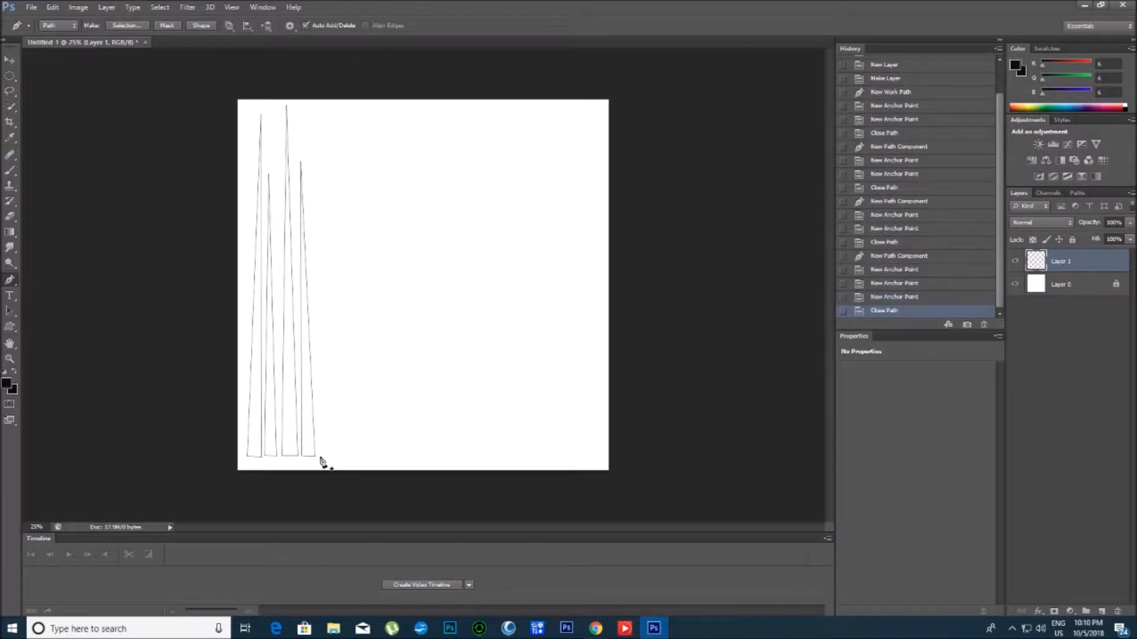
{"action": "left_click", "coordinate": [319, 457]}
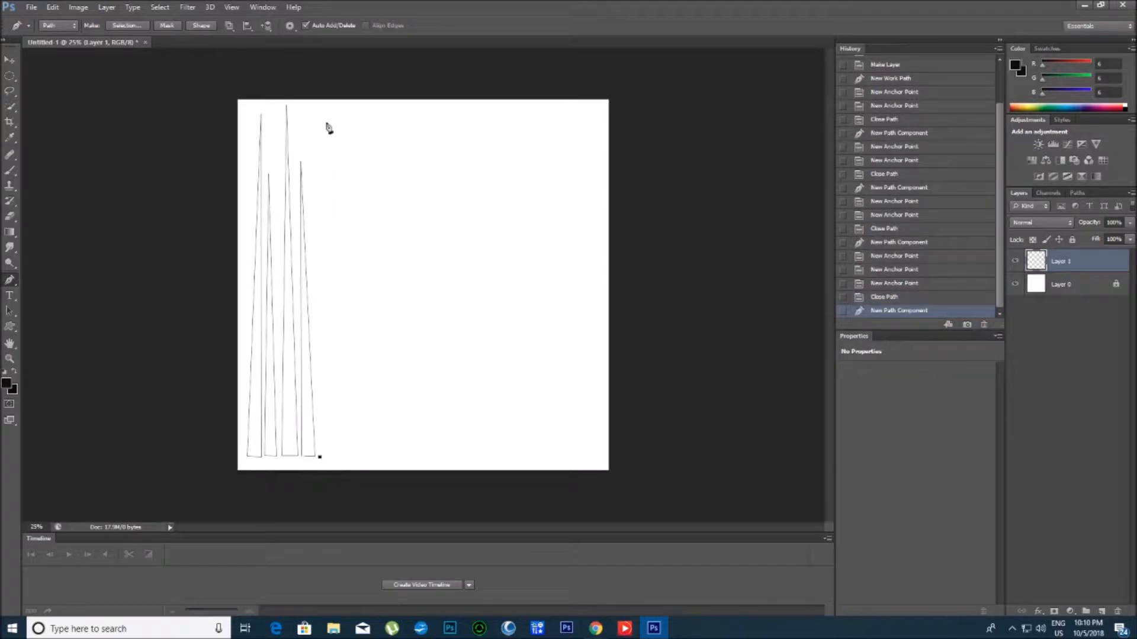
{"action": "left_click", "coordinate": [328, 104]}
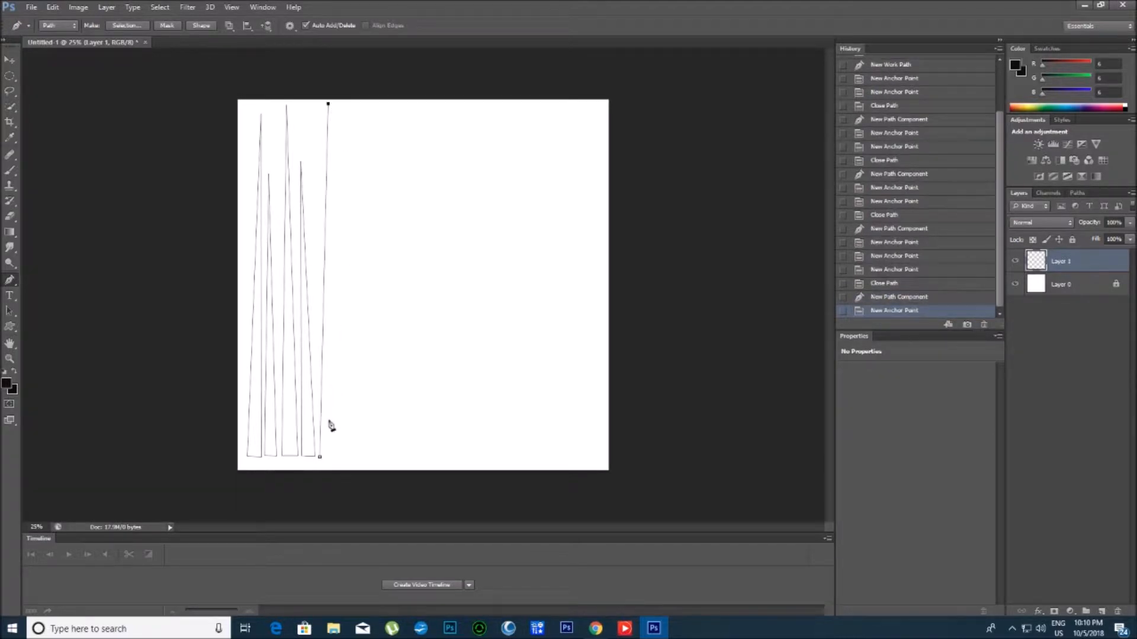
{"action": "left_click", "coordinate": [334, 457]}
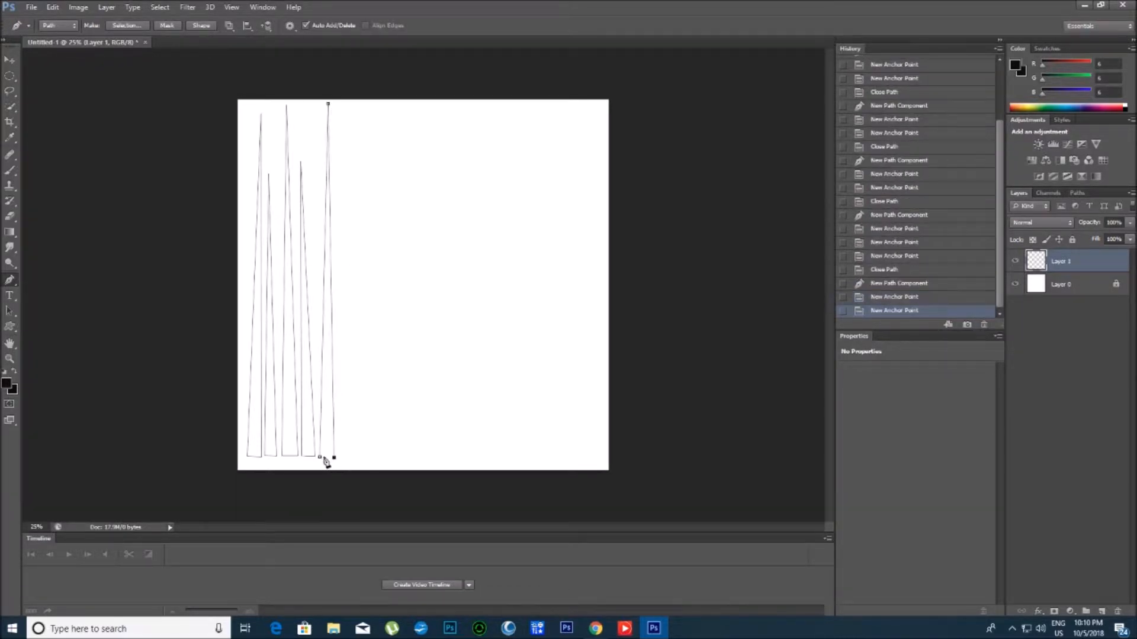
{"action": "left_click", "coordinate": [321, 458]}
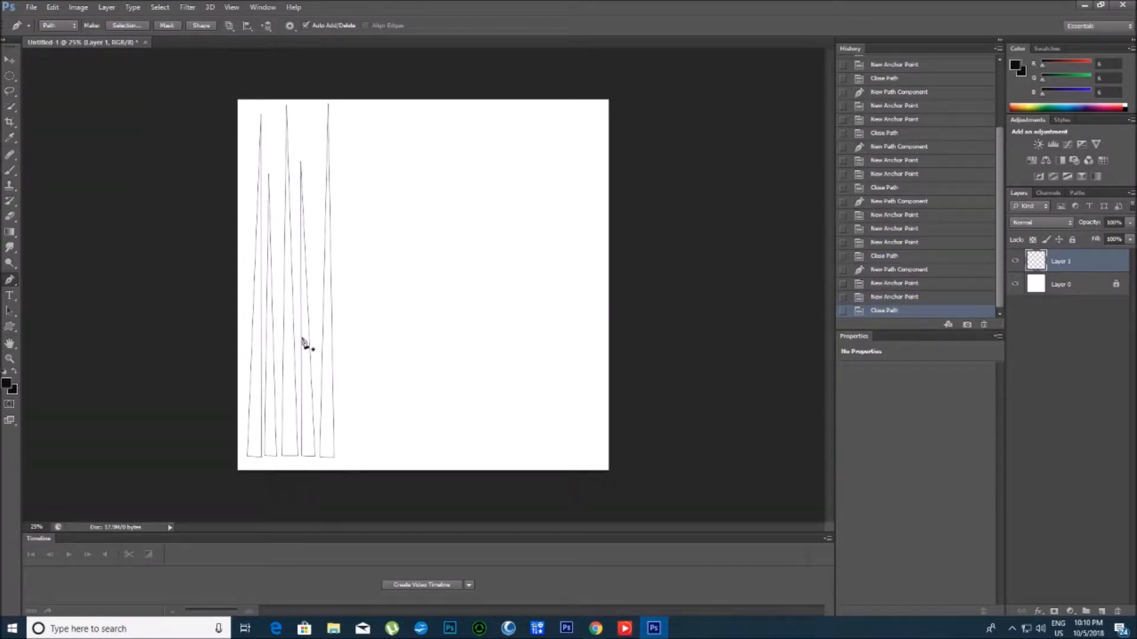
Step: Fill the five spike paths with the foreground color at 100% opacity in Normal mode, and delete the work path
{"action": "right_click", "coordinate": [288, 324]}
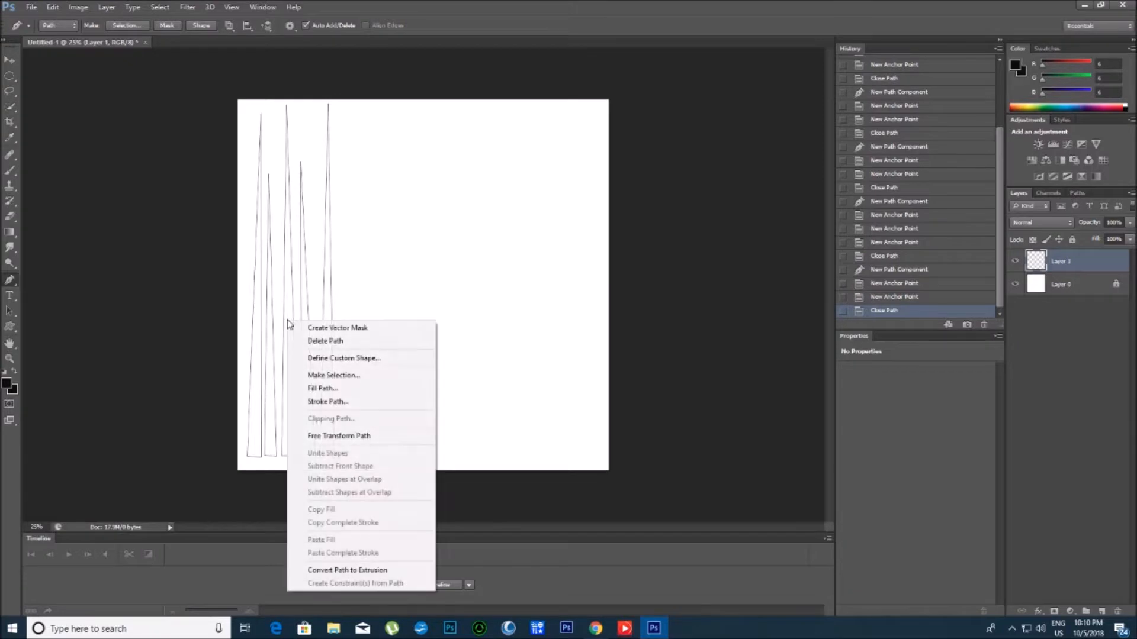
{"action": "left_click", "coordinate": [322, 389]}
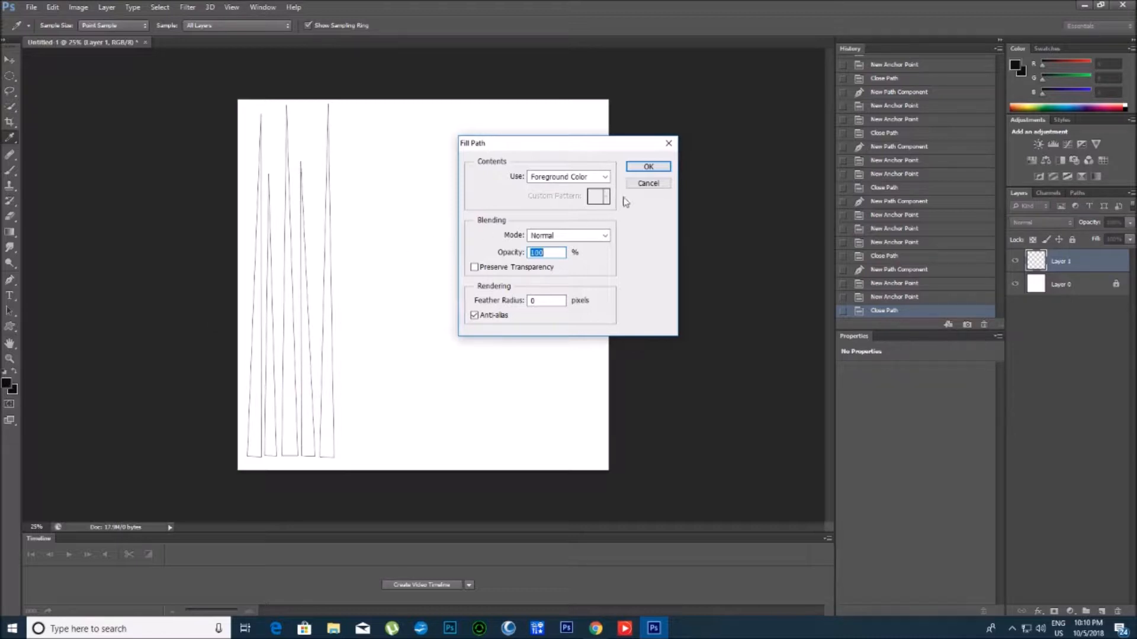
{"action": "left_click", "coordinate": [640, 169]}
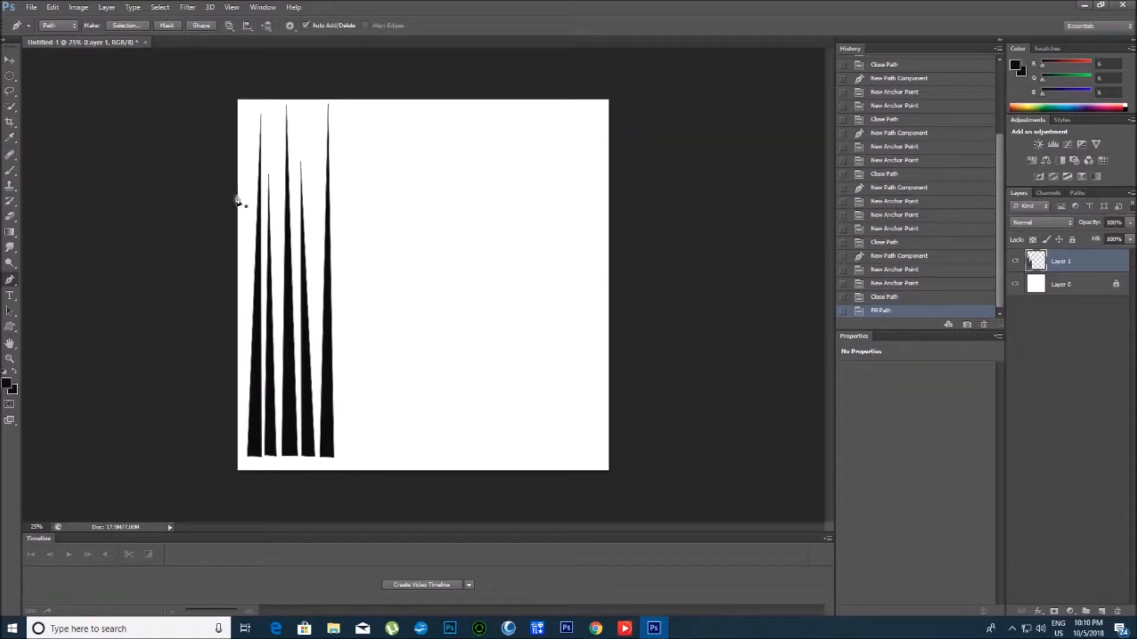
{"action": "right_click", "coordinate": [292, 278]}
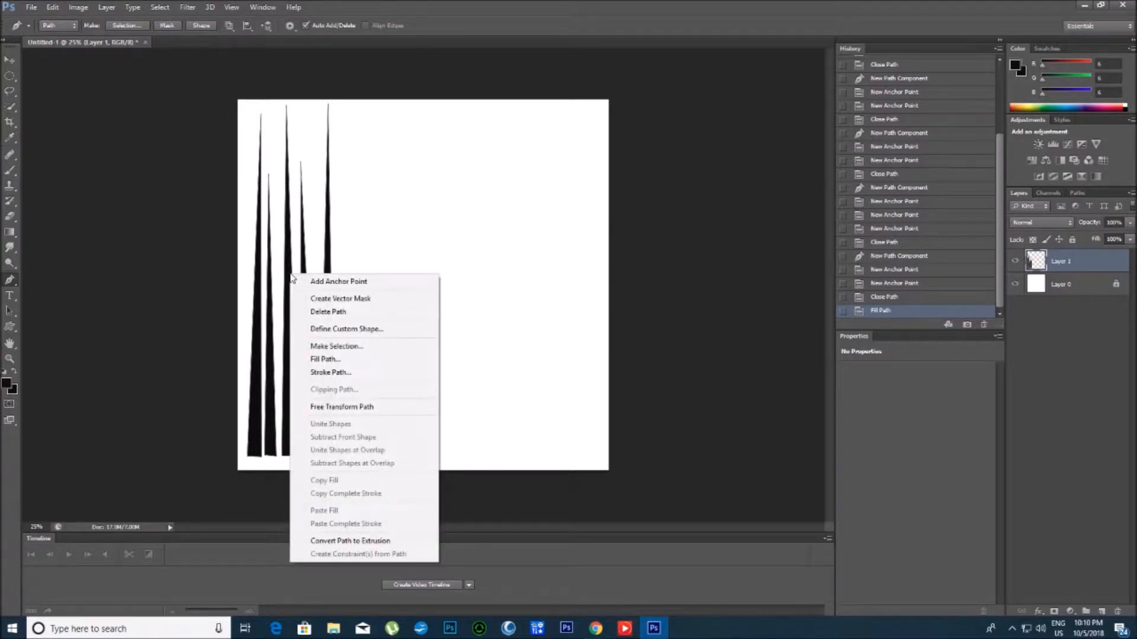
{"action": "left_click", "coordinate": [326, 313]}
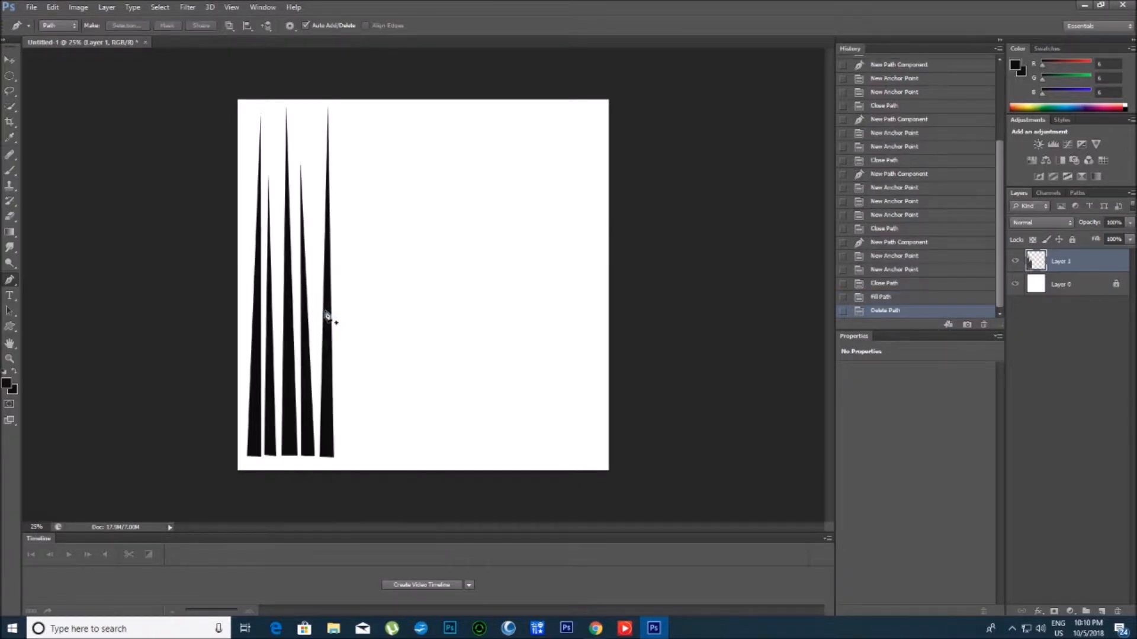
Step: Duplicate the spike layer twice, placing the copies side by side to the right of the original spikes
{"action": "left_click", "coordinate": [12, 61]}
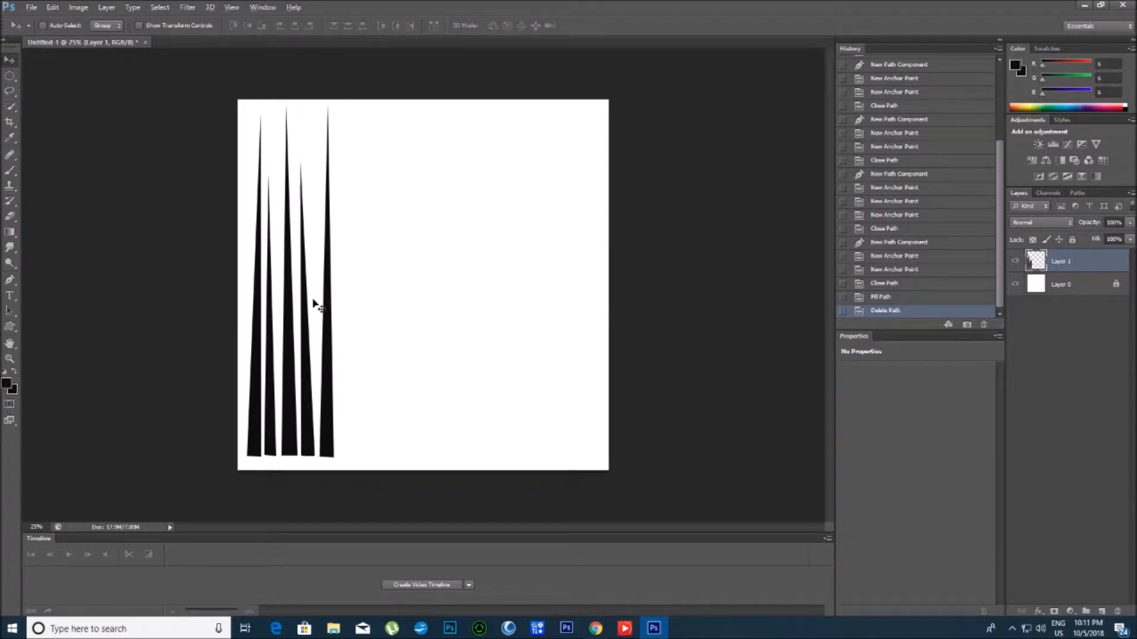
{"action": "left_click_drag", "start_coordinate": [291, 329], "coordinate": [460, 331]}
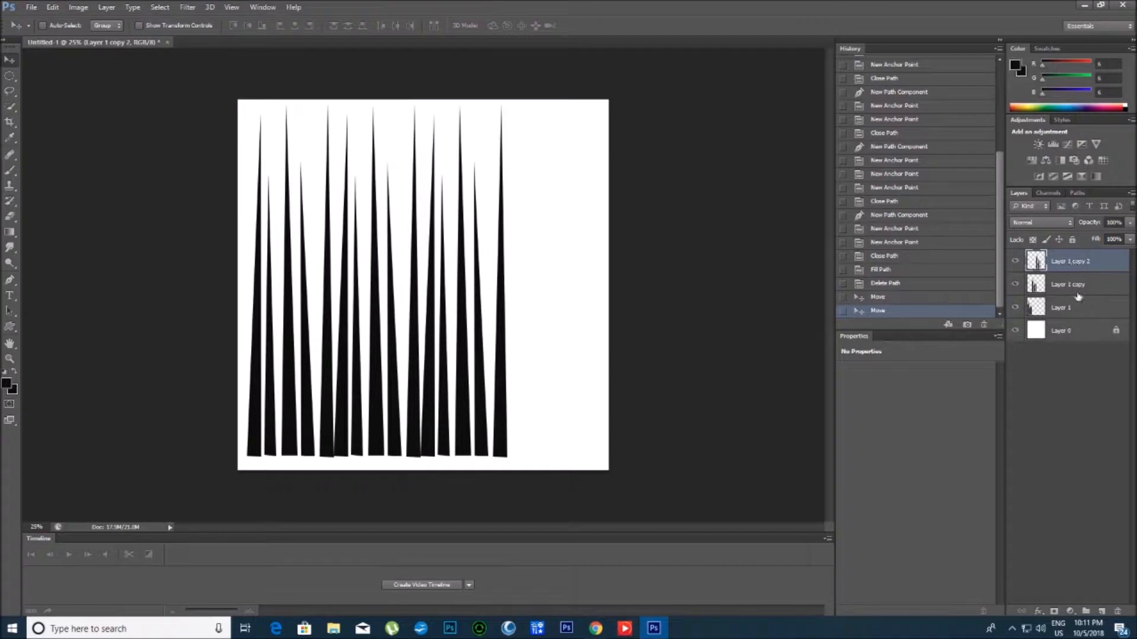
Step: Merge the two spike copies down into Layer 1 and move the merged spikes toward the canvas's horizontal centre
{"action": "right_click", "coordinate": [1072, 267]}
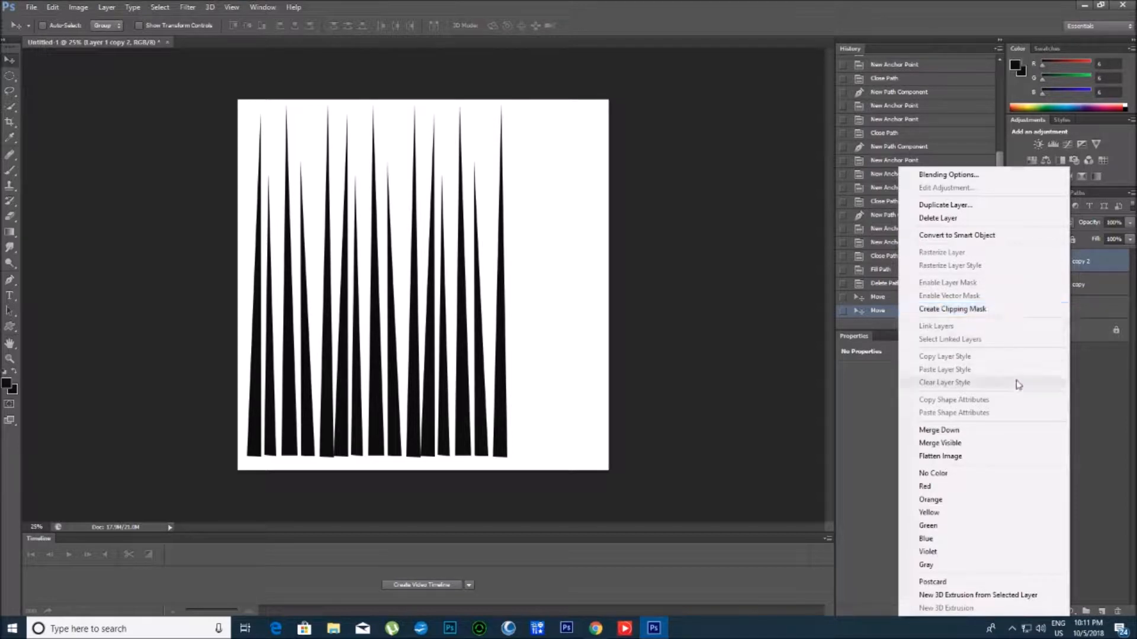
{"action": "left_click", "coordinate": [973, 436]}
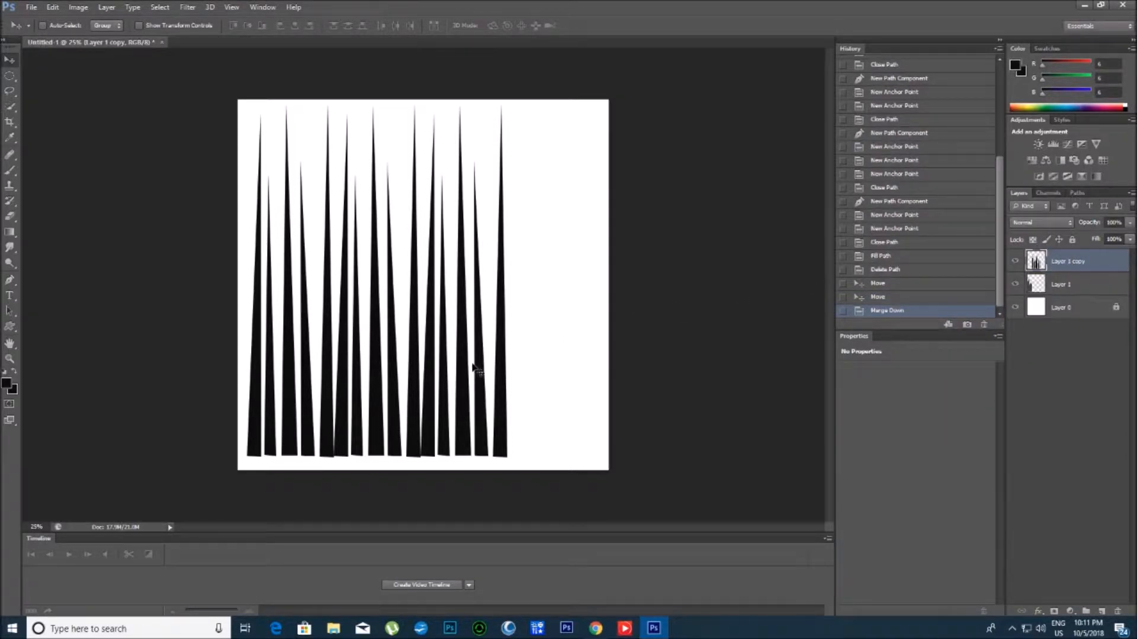
{"action": "mouse_move", "coordinate": [367, 354]}
{"action": "left_mouse_down"}
{"action": "mouse_move", "coordinate": [399, 355]}
{"action": "mouse_move", "coordinate": [367, 358]}
{"action": "left_mouse_up"}
{"action": "right_click", "coordinate": [1068, 262]}
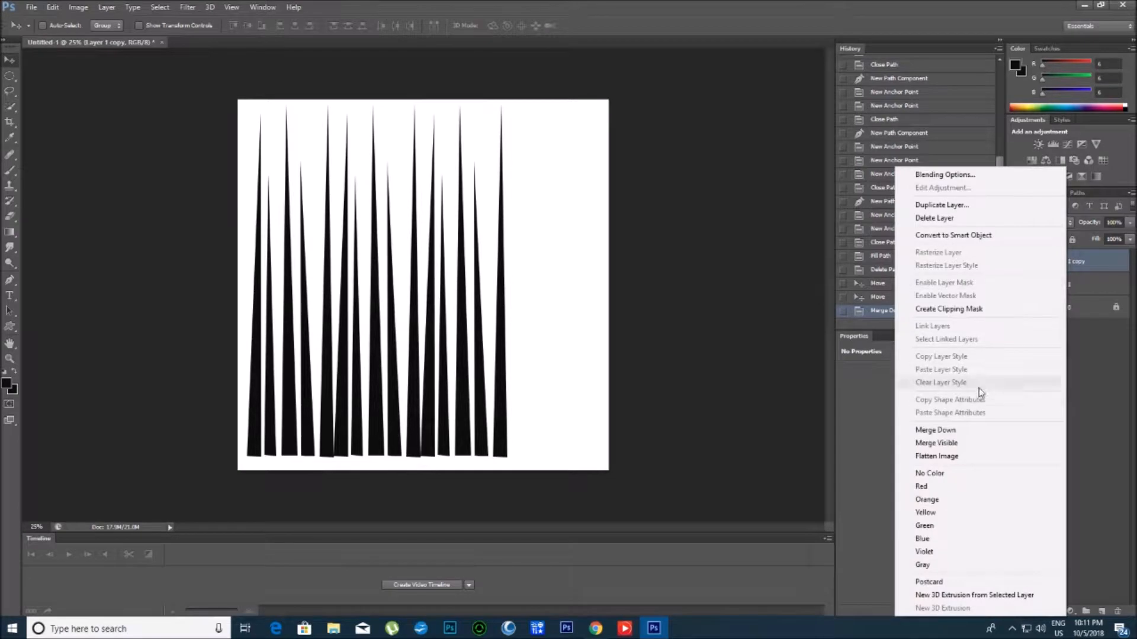
{"action": "left_click", "coordinate": [973, 431]}
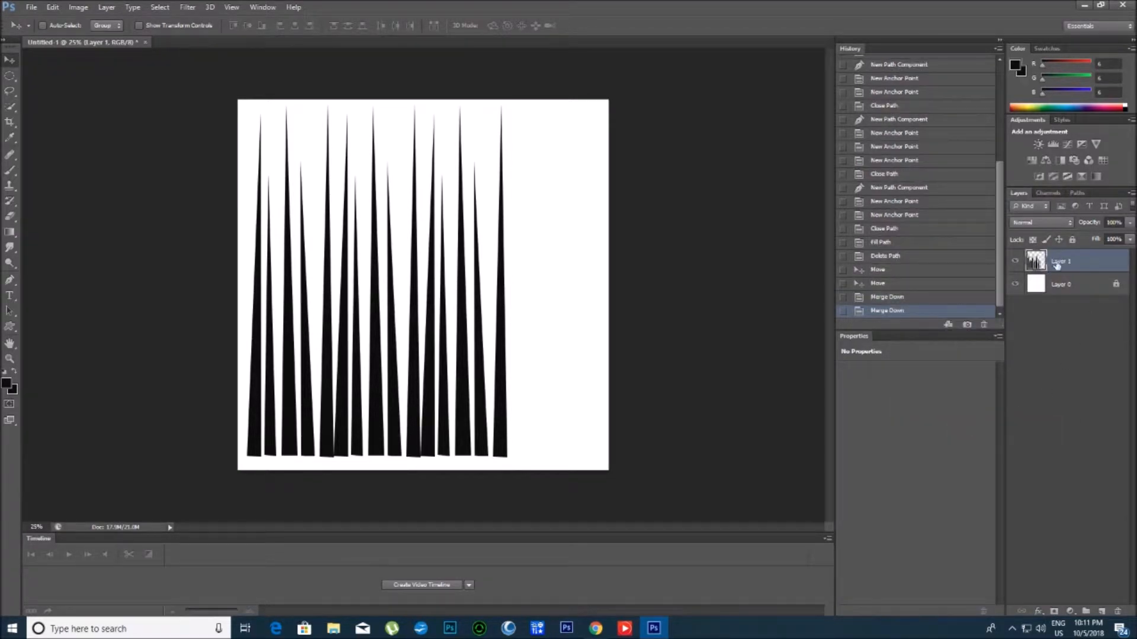
{"action": "left_click_drag", "start_coordinate": [414, 368], "coordinate": [444, 363]}
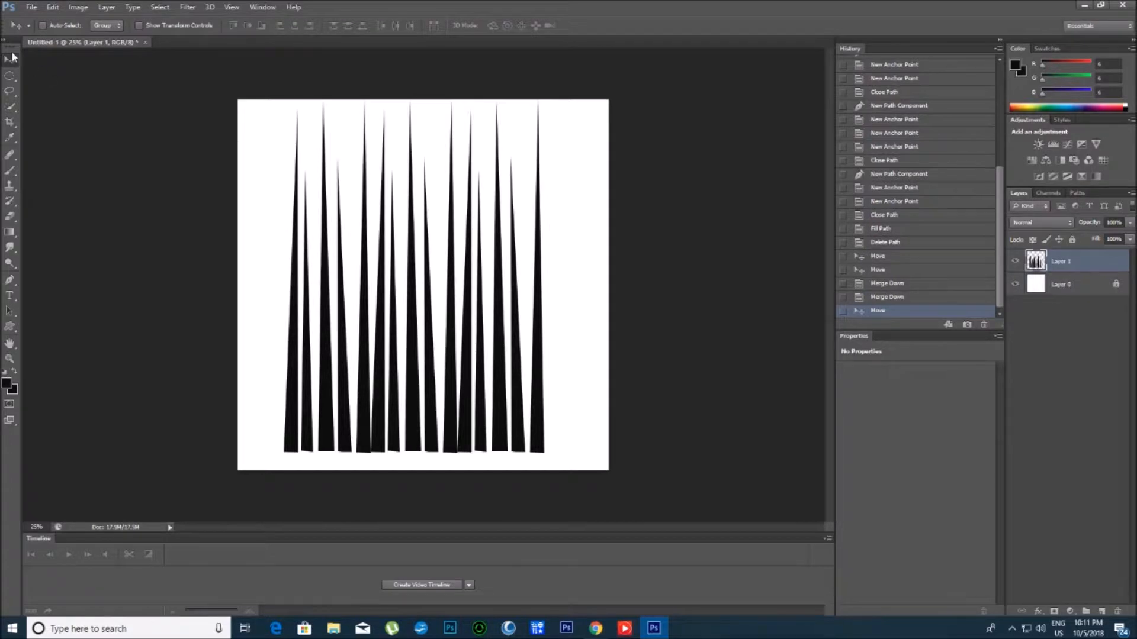
Step: Scale the merged spikes to about 45% width and 57% height, and duplicate them directly to the right
{"action": "left_click", "coordinate": [52, 7]}
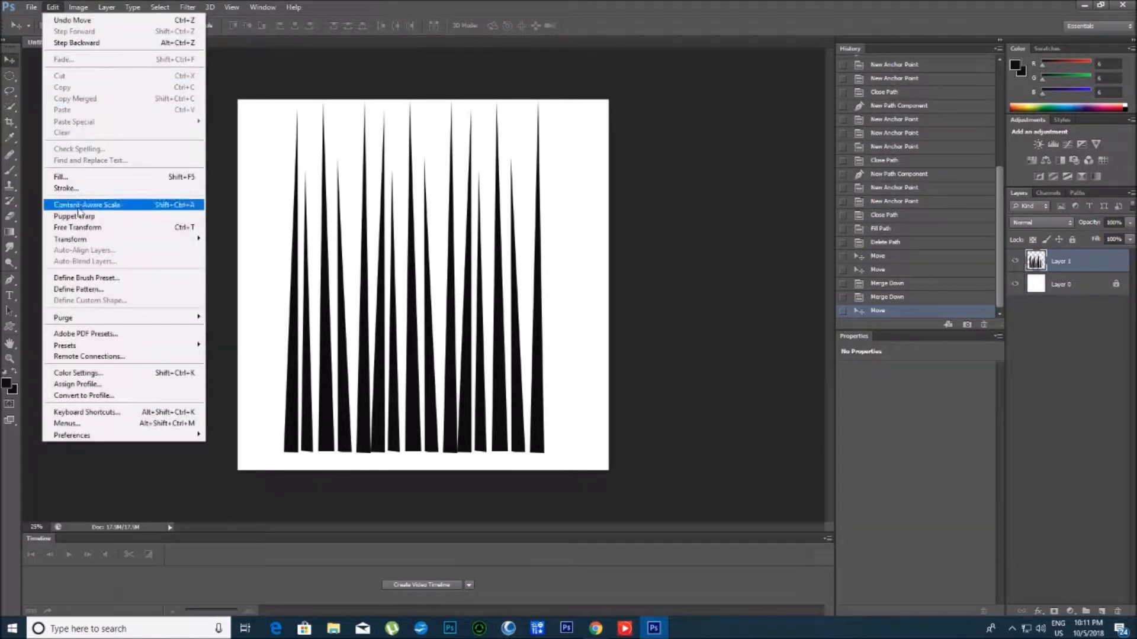
{"action": "mouse_move", "coordinate": [86, 239]}
{"action": "left_click", "coordinate": [237, 251]}
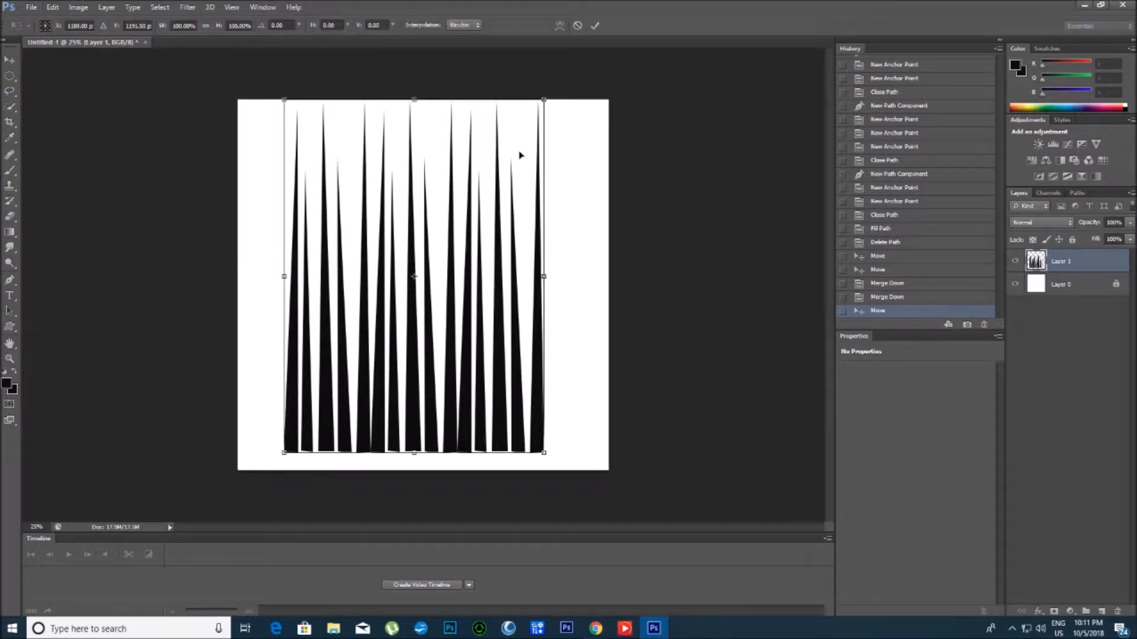
{"action": "left_click_drag", "start_coordinate": [544, 101], "coordinate": [402, 253]}
{"action": "left_click_drag", "start_coordinate": [369, 323], "coordinate": [371, 247]}
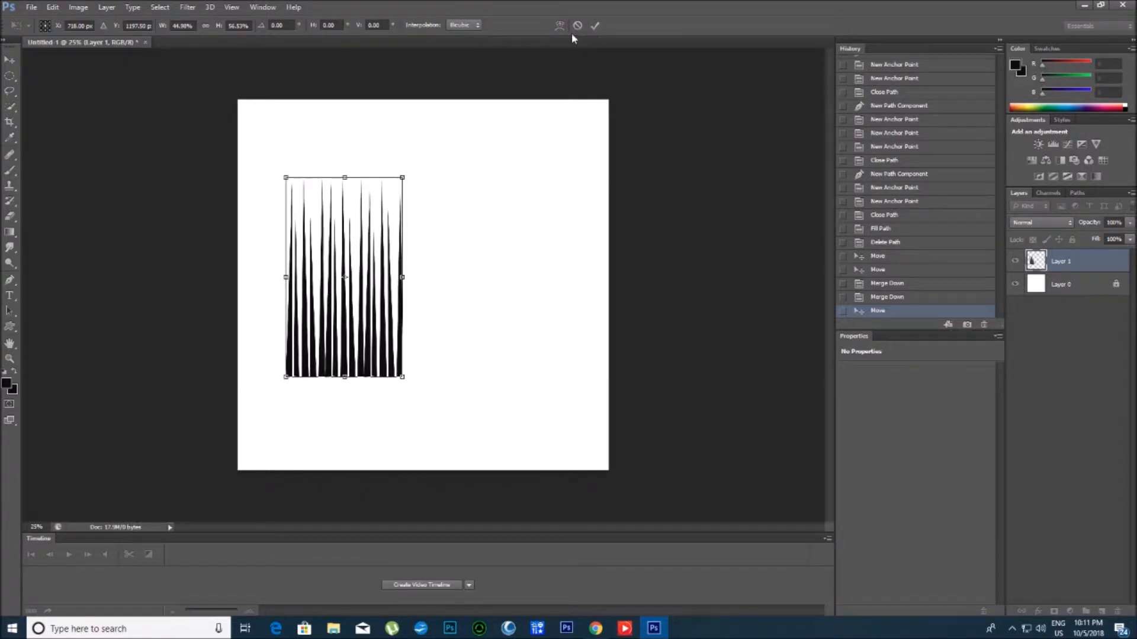
{"action": "left_click", "coordinate": [596, 27]}
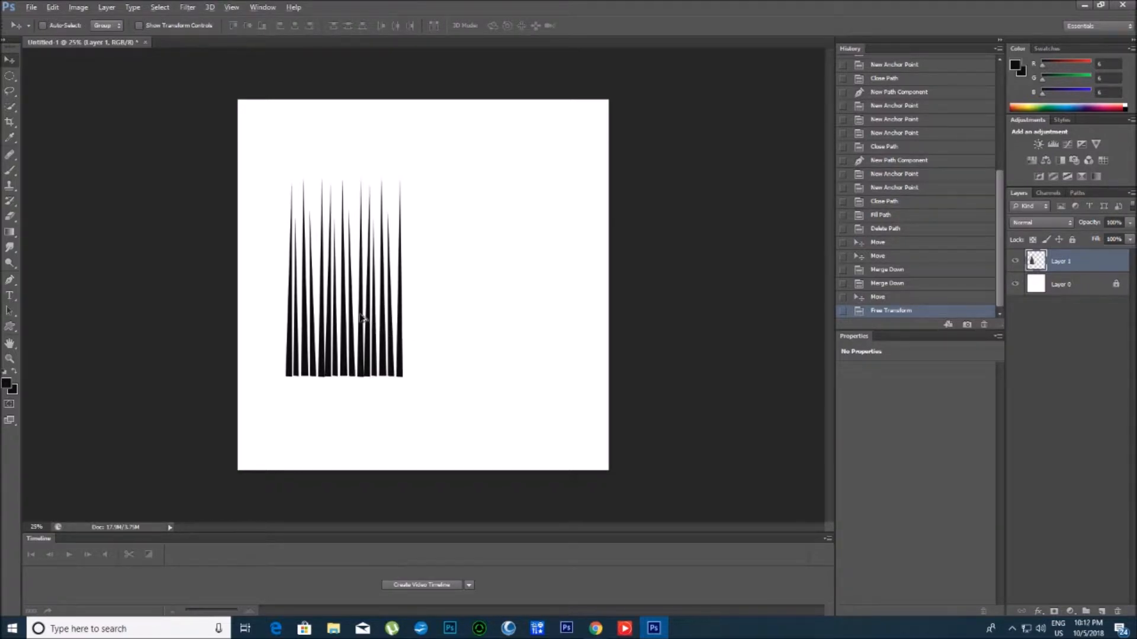
{"action": "left_click_drag", "start_coordinate": [362, 318], "coordinate": [482, 321]}
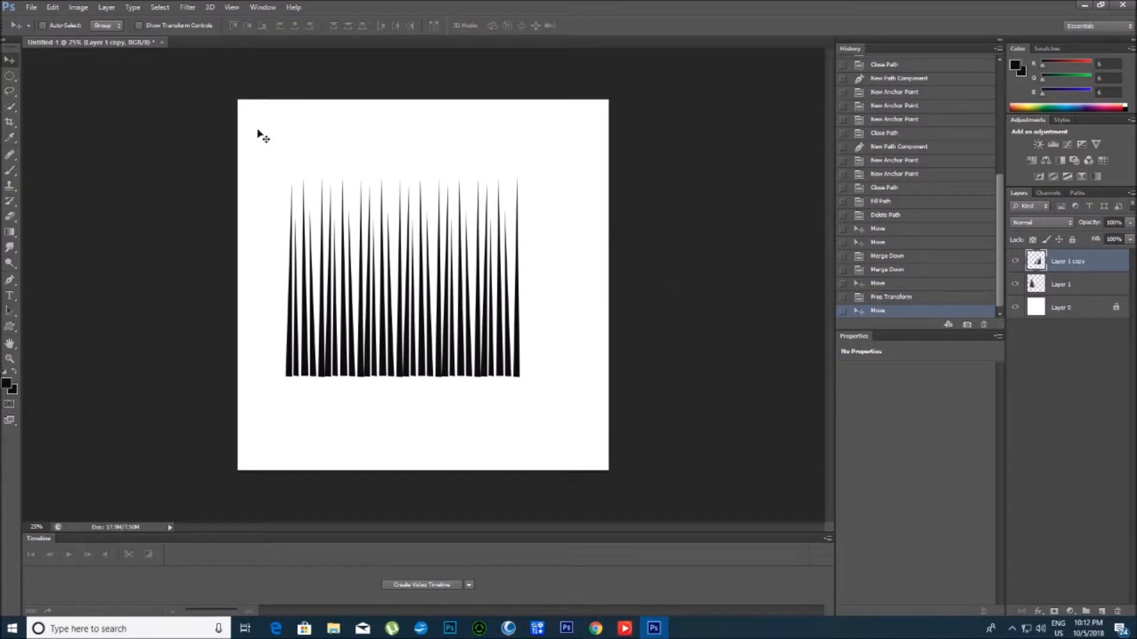
{"action": "left_click", "coordinate": [53, 7]}
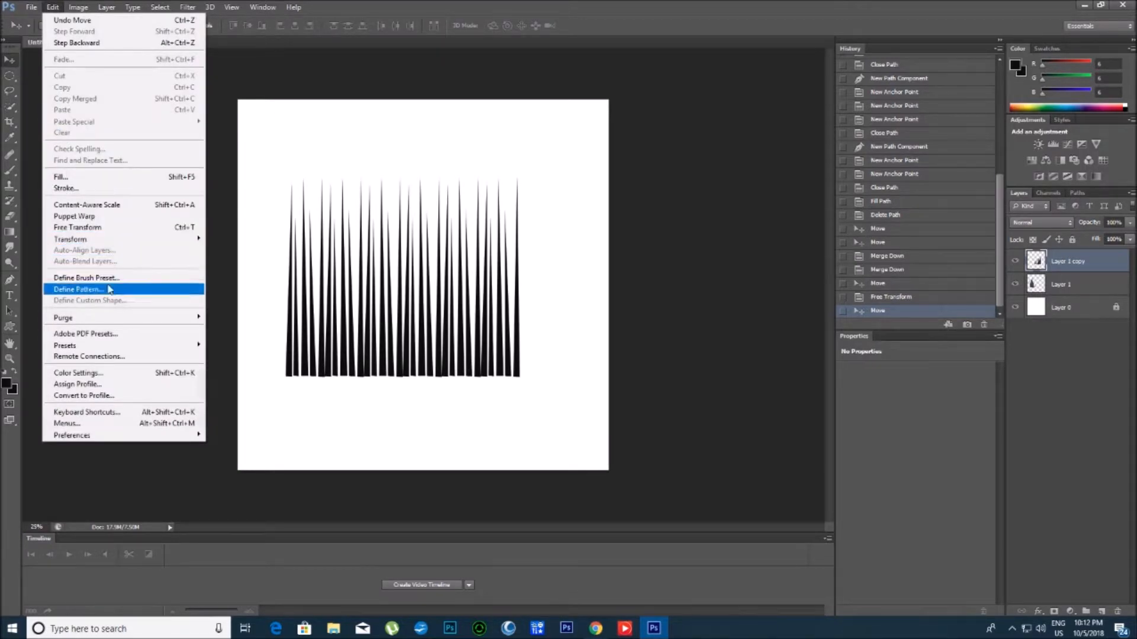
{"action": "mouse_move", "coordinate": [102, 242]}
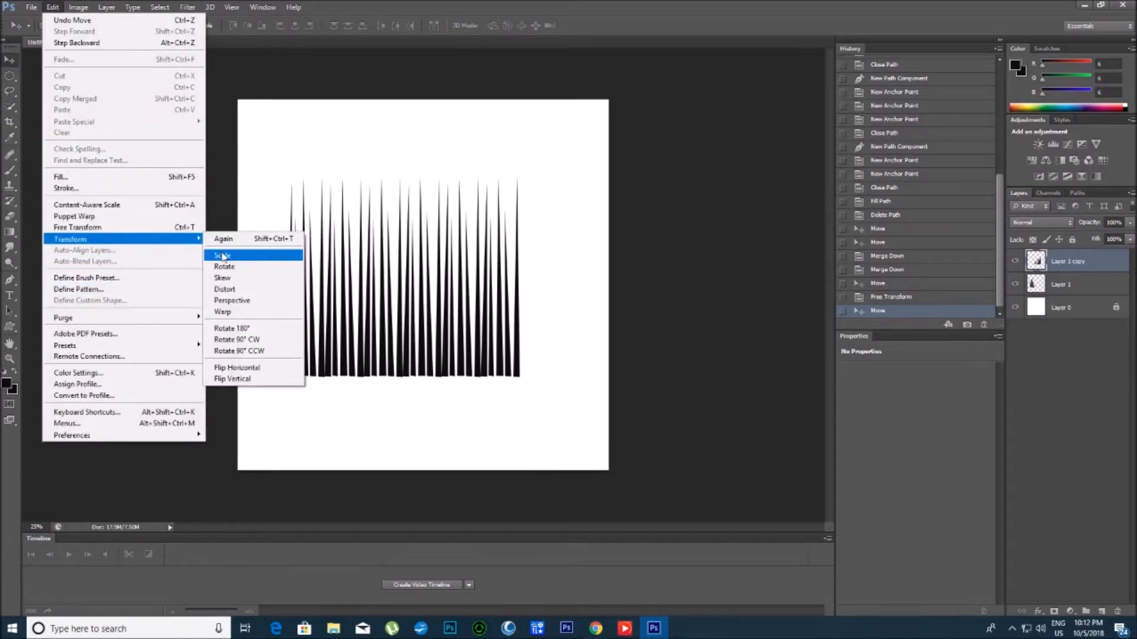
{"action": "left_click", "coordinate": [223, 256]}
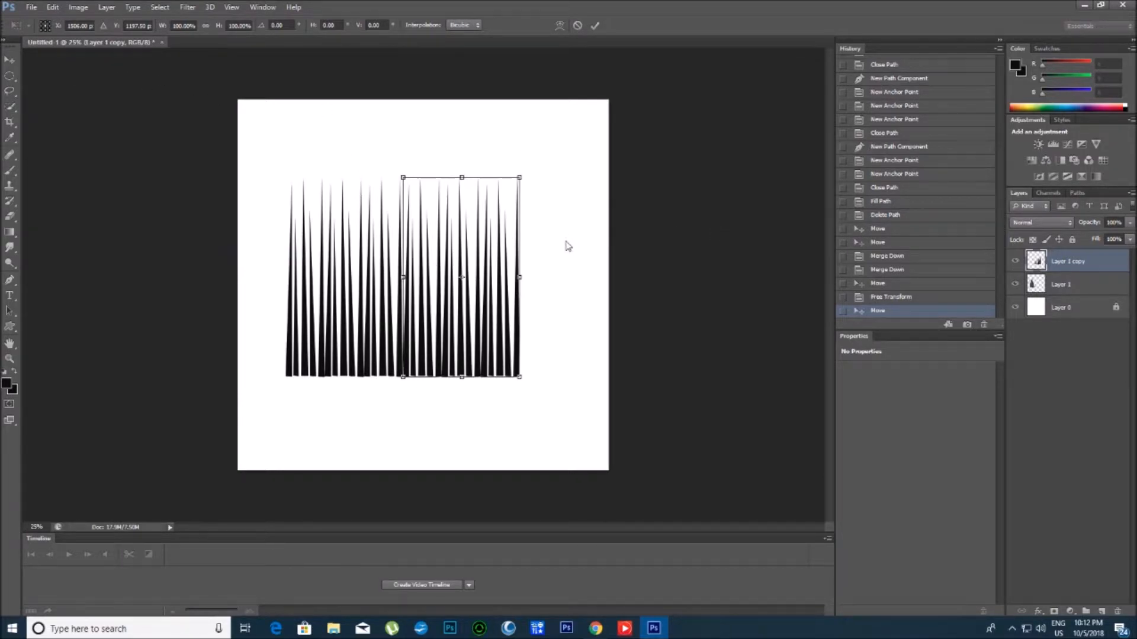
{"action": "left_click", "coordinate": [53, 7]}
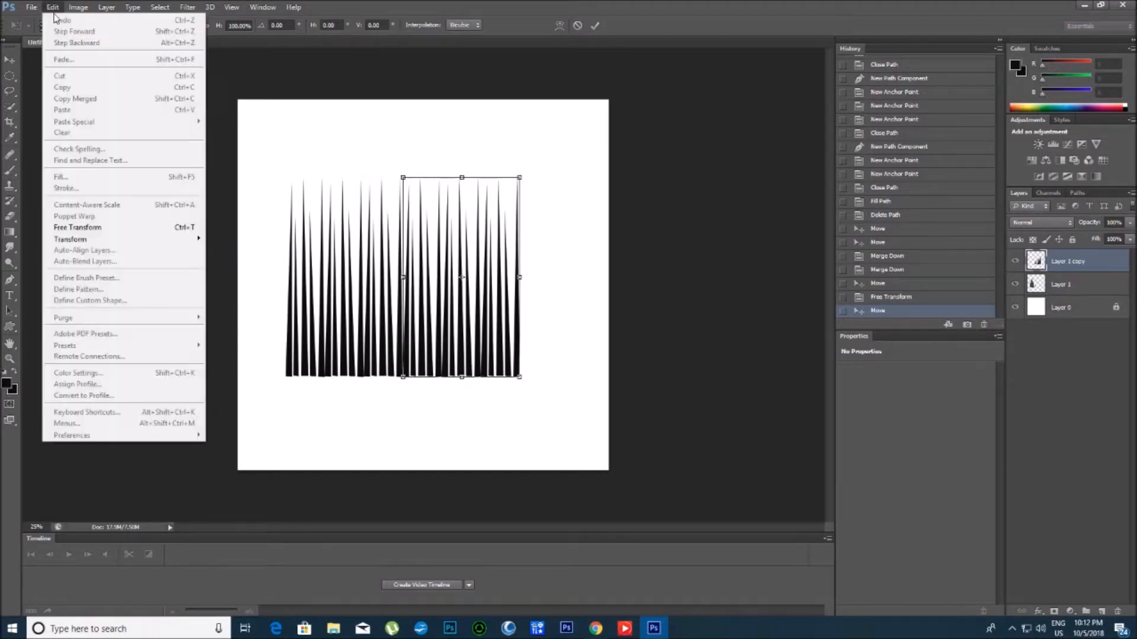
{"action": "mouse_move", "coordinate": [106, 7]}
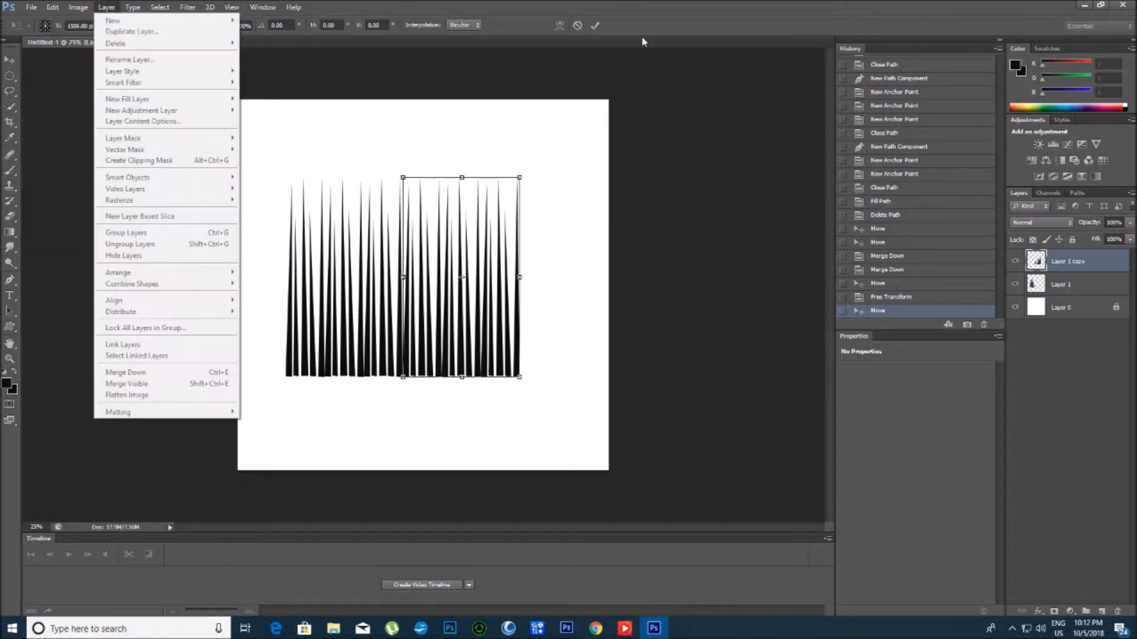
{"action": "left_click", "coordinate": [595, 26]}
{"action": "left_click", "coordinate": [595, 27]}
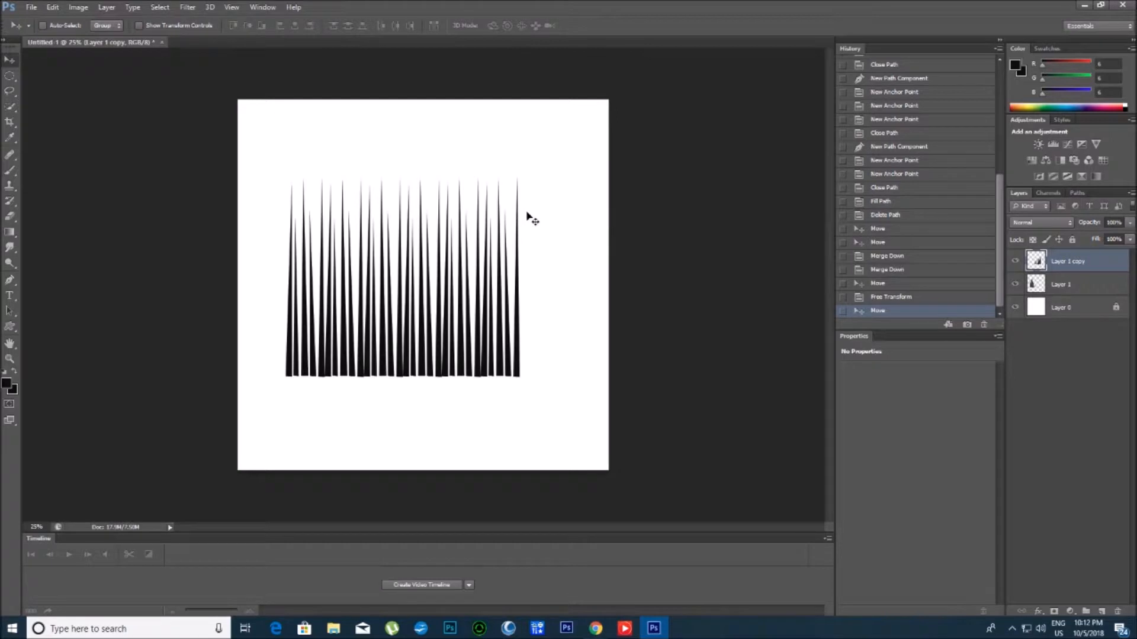
Step: Merge the duplicated spikes down into Layer 1 and nudge the combined row slightly up and right
{"action": "right_click", "coordinate": [1074, 268]}
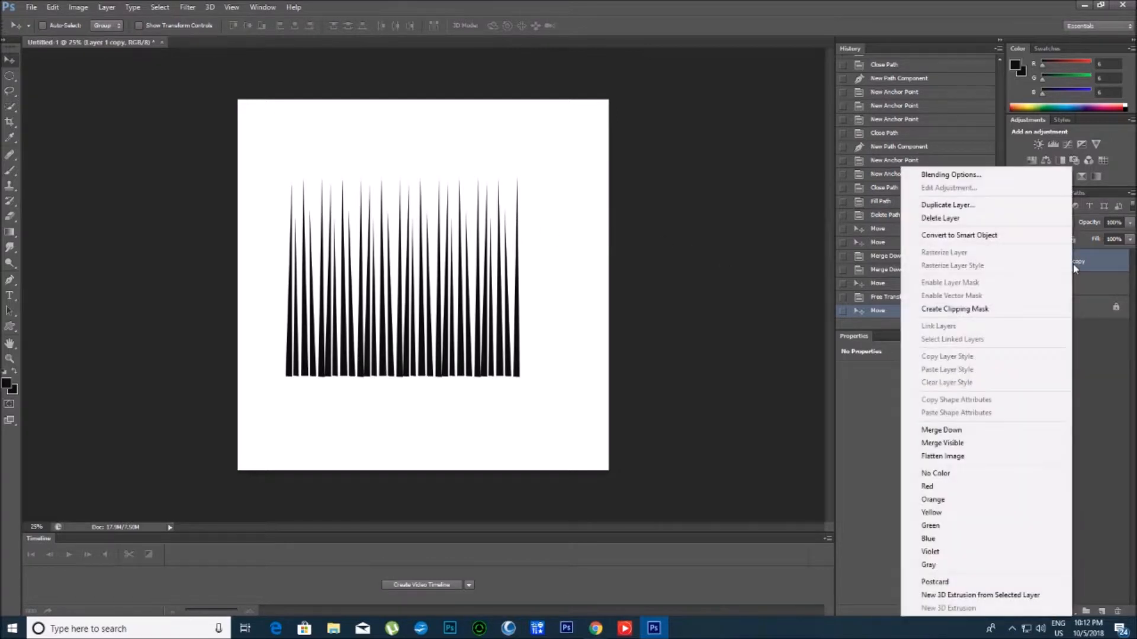
{"action": "left_click", "coordinate": [993, 435]}
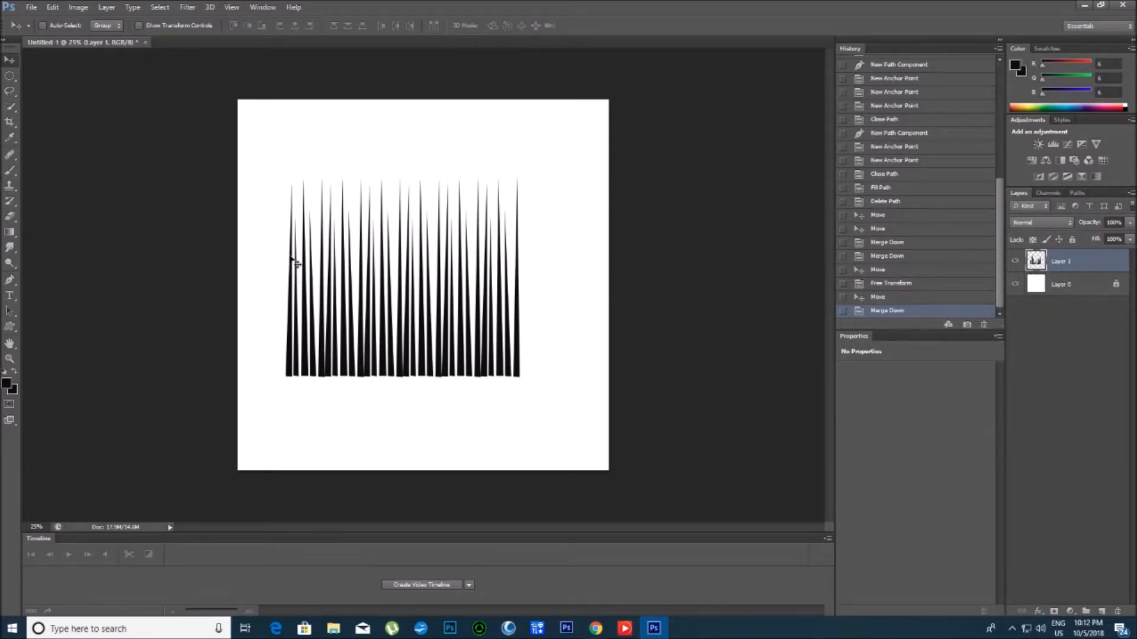
{"action": "mouse_move", "coordinate": [430, 299]}
{"action": "left_mouse_down"}
{"action": "mouse_move", "coordinate": [459, 295]}
{"action": "mouse_move", "coordinate": [434, 295]}
{"action": "left_mouse_up"}
Step: Scale the spike row to about 55% height at 100% width and move it to the canvas's upper middle
{"action": "left_click", "coordinate": [52, 11]}
{"action": "mouse_move", "coordinate": [93, 238]}
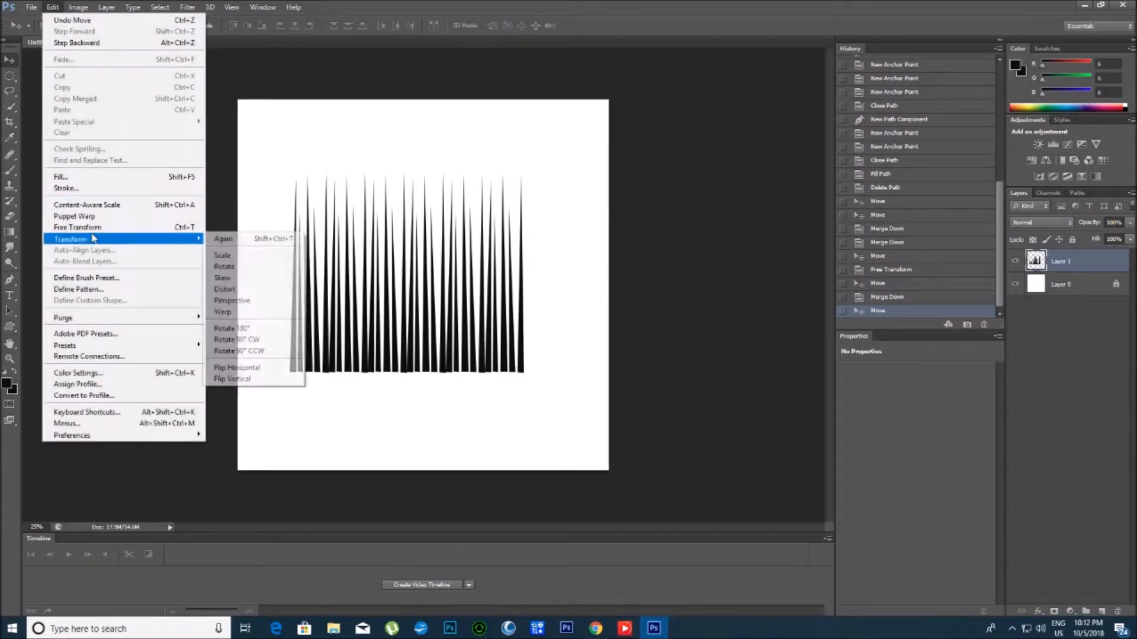
{"action": "left_click", "coordinate": [222, 255]}
{"action": "left_click_drag", "start_coordinate": [517, 171], "coordinate": [486, 260]}
{"action": "left_click_drag", "start_coordinate": [474, 331], "coordinate": [482, 266]}
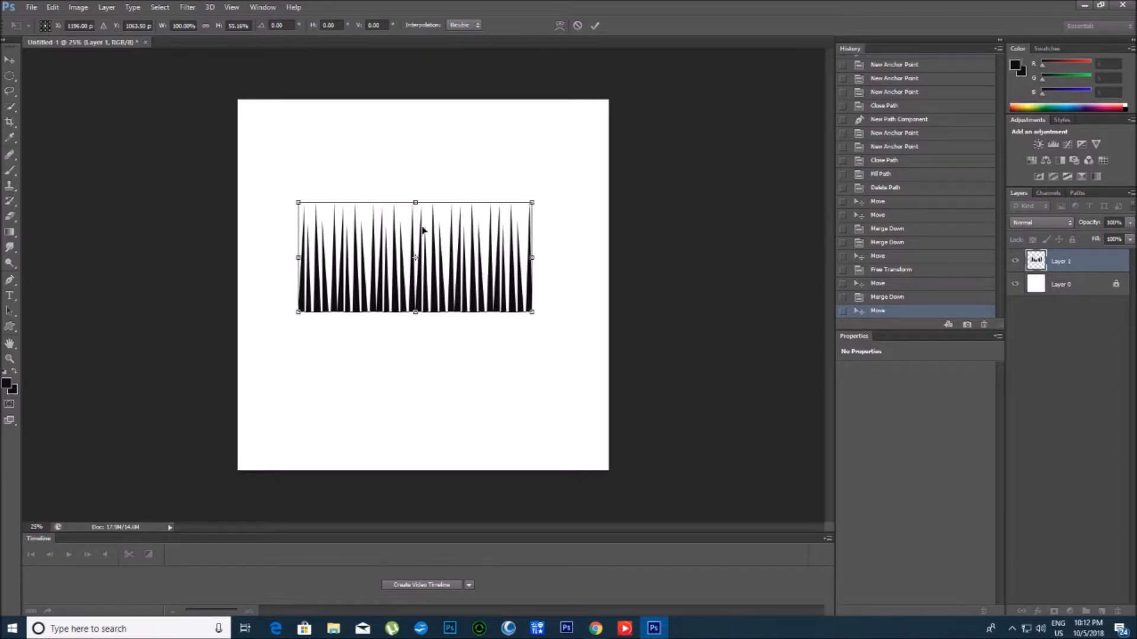
Step: Try to bend the spikes into sideways curves with a custom Warp
{"action": "right_click", "coordinate": [408, 247]}
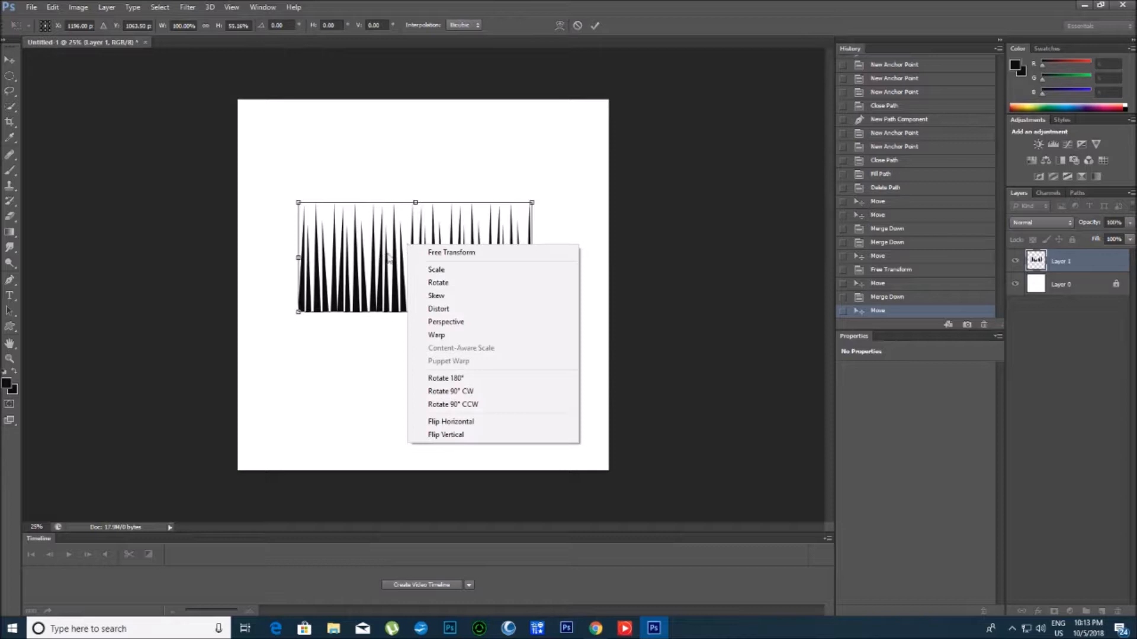
{"action": "left_click", "coordinate": [445, 338]}
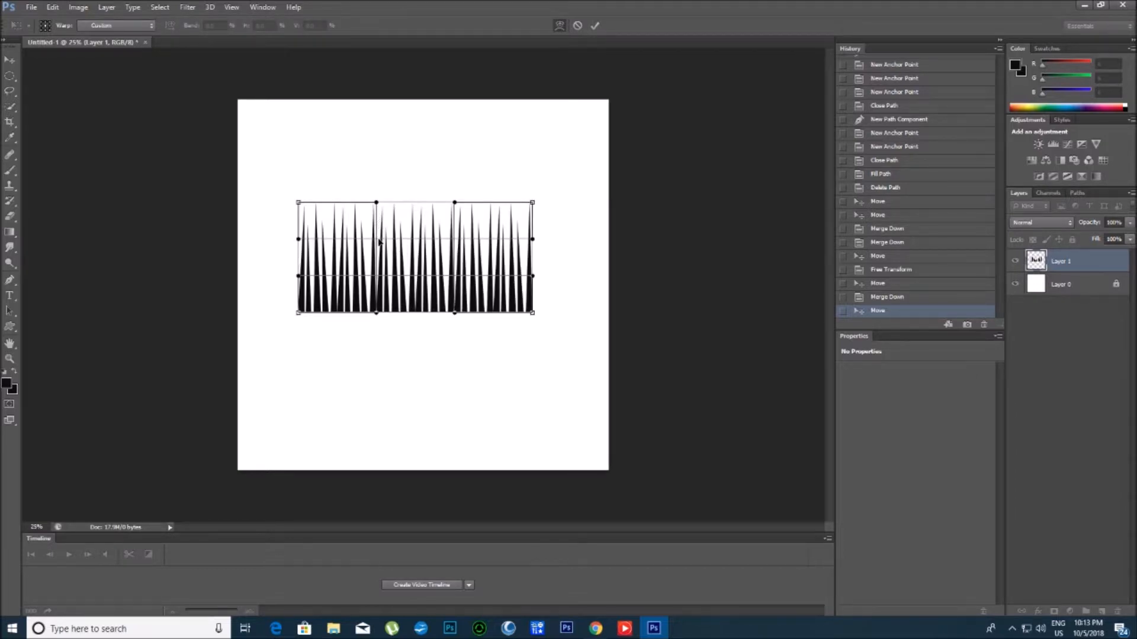
{"action": "left_click_drag", "start_coordinate": [380, 242], "coordinate": [357, 249]}
{"action": "left_click_drag", "start_coordinate": [300, 206], "coordinate": [276, 216]}
{"action": "left_click_drag", "start_coordinate": [298, 311], "coordinate": [273, 303]}
{"action": "left_click_drag", "start_coordinate": [375, 264], "coordinate": [354, 219]}
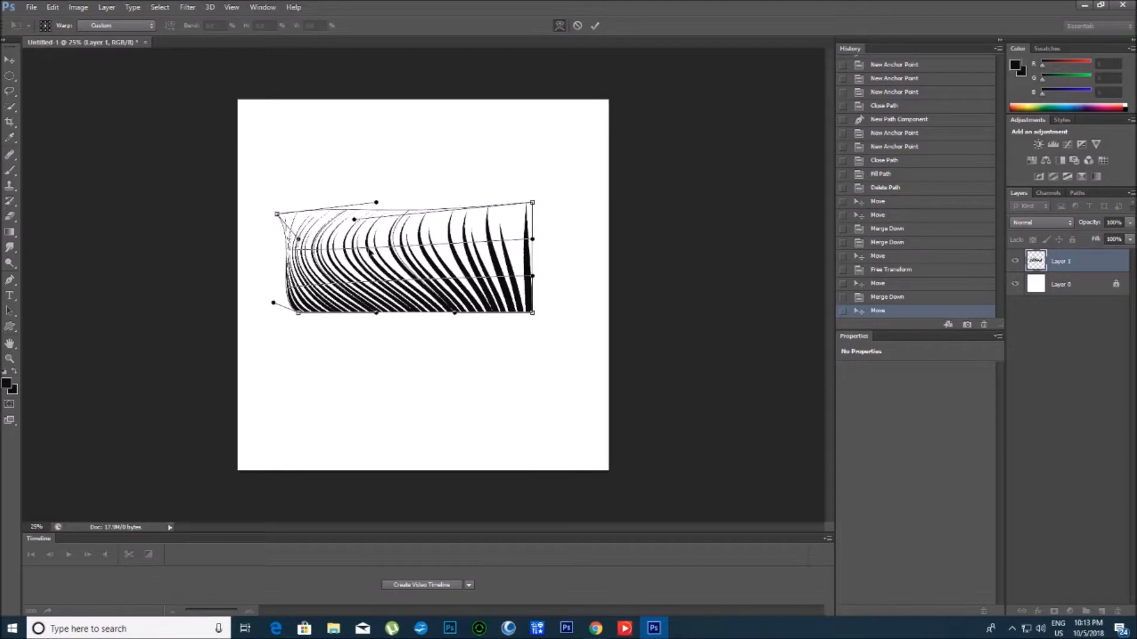
{"action": "left_click_drag", "start_coordinate": [350, 269], "coordinate": [372, 290]}
{"action": "left_click_drag", "start_coordinate": [510, 242], "coordinate": [466, 262]}
{"action": "left_click_drag", "start_coordinate": [335, 284], "coordinate": [334, 276]}
{"action": "mouse_move", "coordinate": [273, 303]}
{"action": "left_mouse_down"}
{"action": "mouse_move", "coordinate": [261, 326]}
{"action": "mouse_move", "coordinate": [278, 308]}
{"action": "left_mouse_up"}
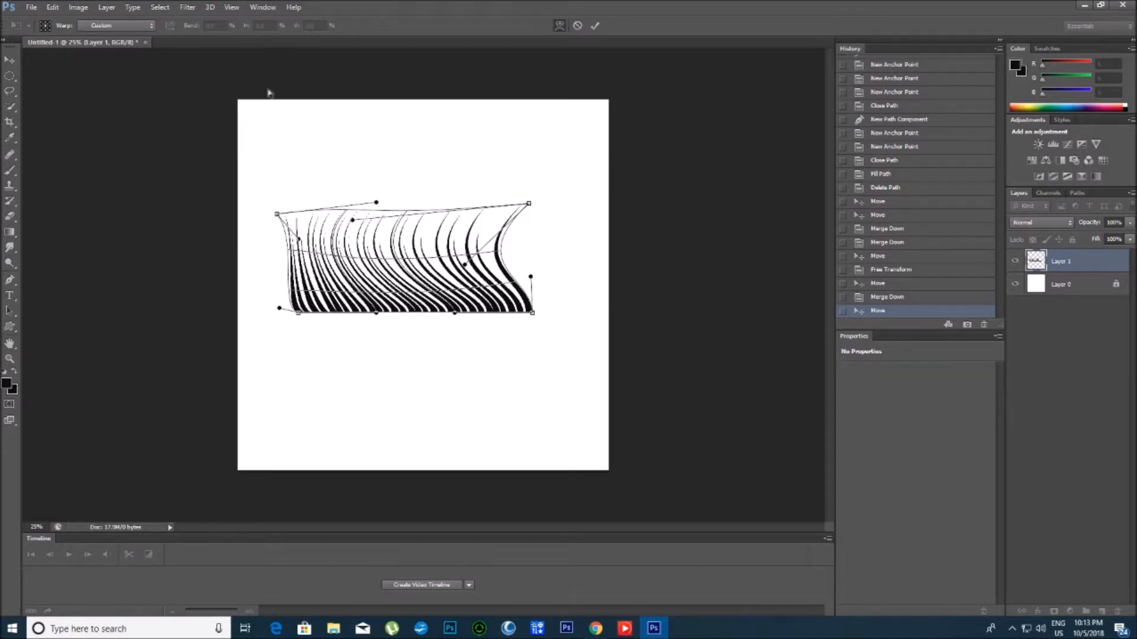
Step: Warp the spike row with the Arc style at 50% bend and shift it slightly up and right
{"action": "left_click", "coordinate": [151, 25]}
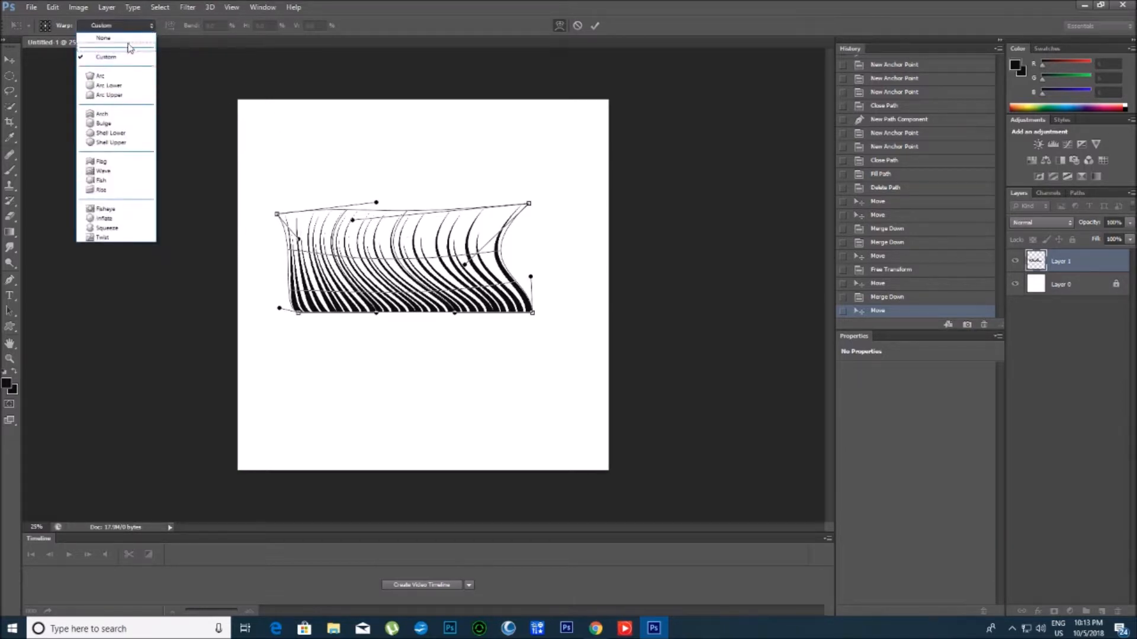
{"action": "left_click", "coordinate": [113, 77]}
{"action": "mouse_move", "coordinate": [461, 261]}
{"action": "left_mouse_down"}
{"action": "mouse_move", "coordinate": [495, 254]}
{"action": "mouse_move", "coordinate": [479, 251]}
{"action": "left_mouse_up"}
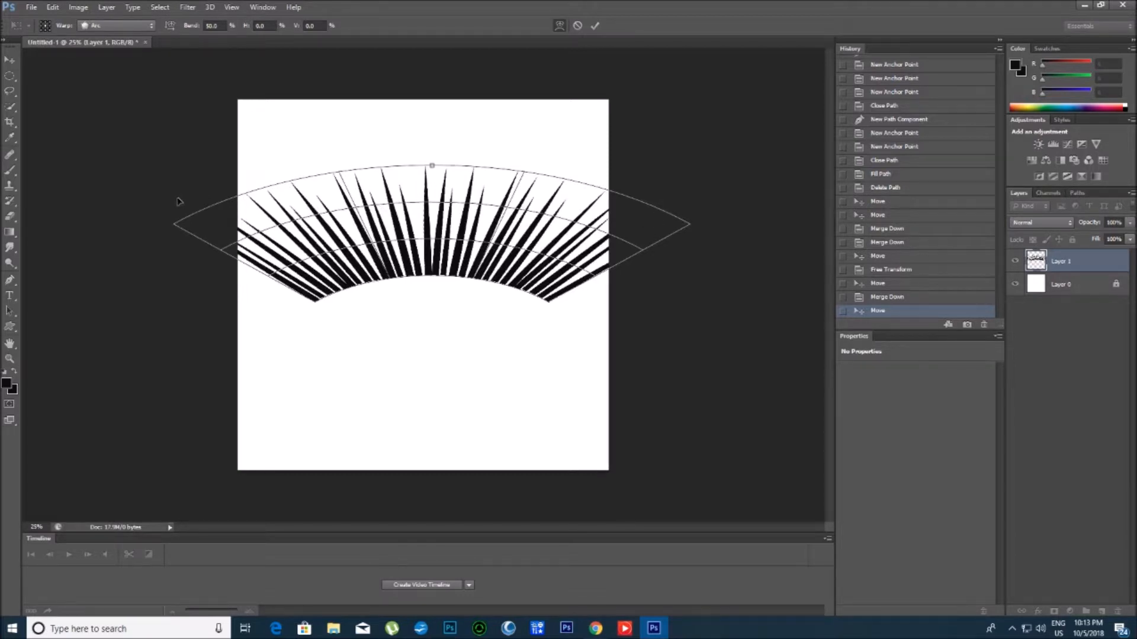
Step: Scale the arched spikes to about 69% width and 43% height so they fit within the canvas
{"action": "right_click", "coordinate": [346, 239]}
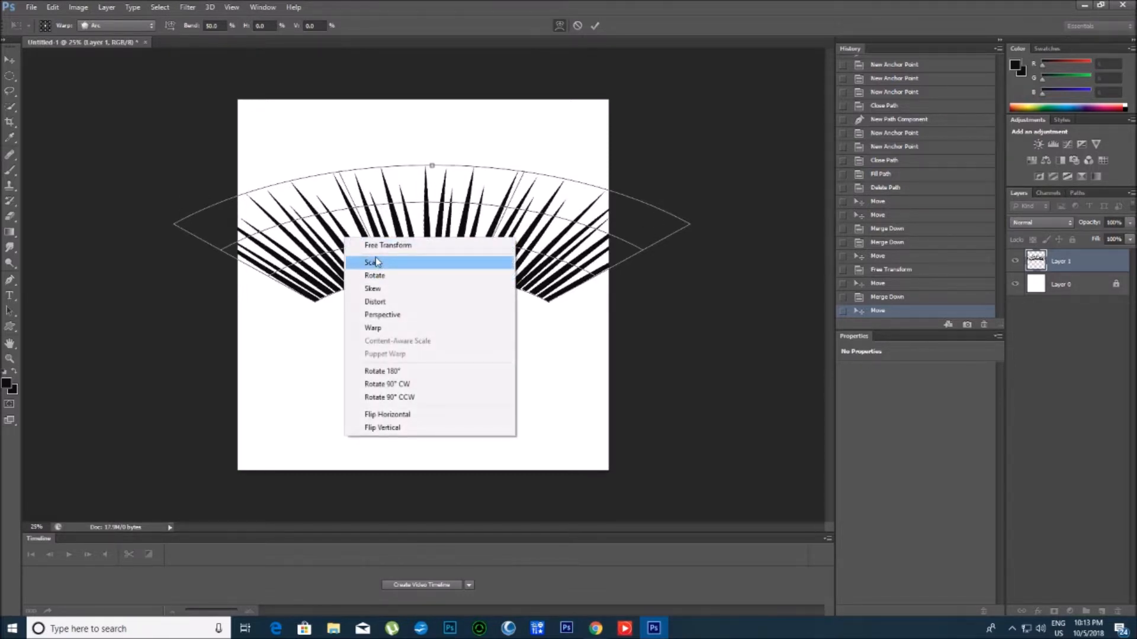
{"action": "left_click", "coordinate": [376, 258]}
{"action": "left_click_drag", "start_coordinate": [205, 152], "coordinate": [234, 177]}
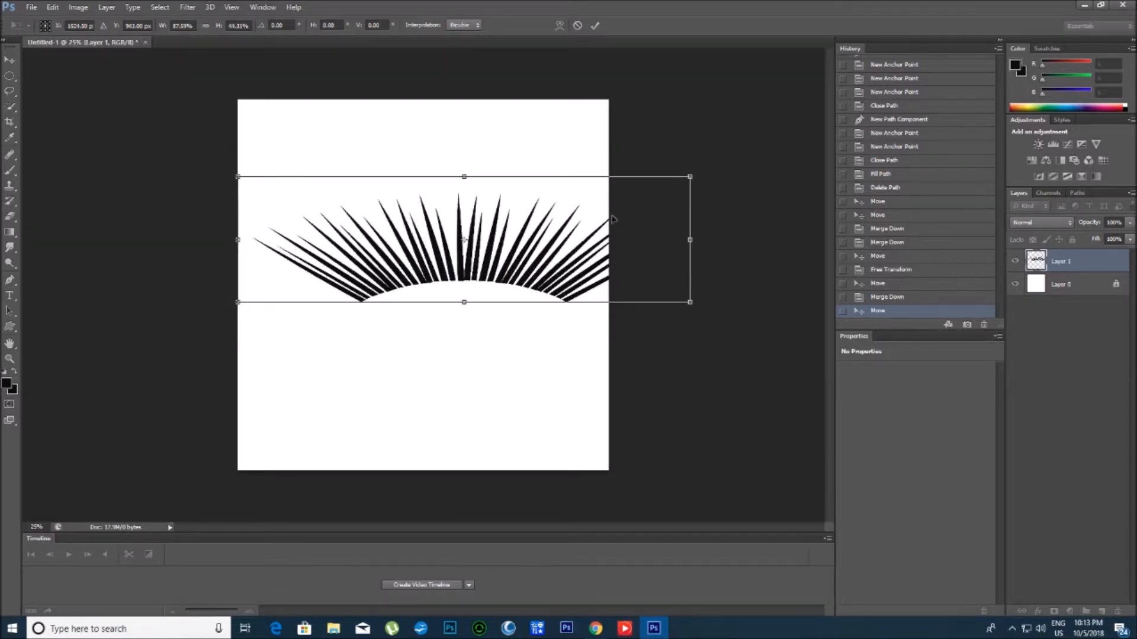
{"action": "left_click_drag", "start_coordinate": [695, 173], "coordinate": [600, 175]}
Step: Reposition the arched spikes in Warp mode so they are centred across the canvas, and apply the transform
{"action": "right_click", "coordinate": [444, 233]}
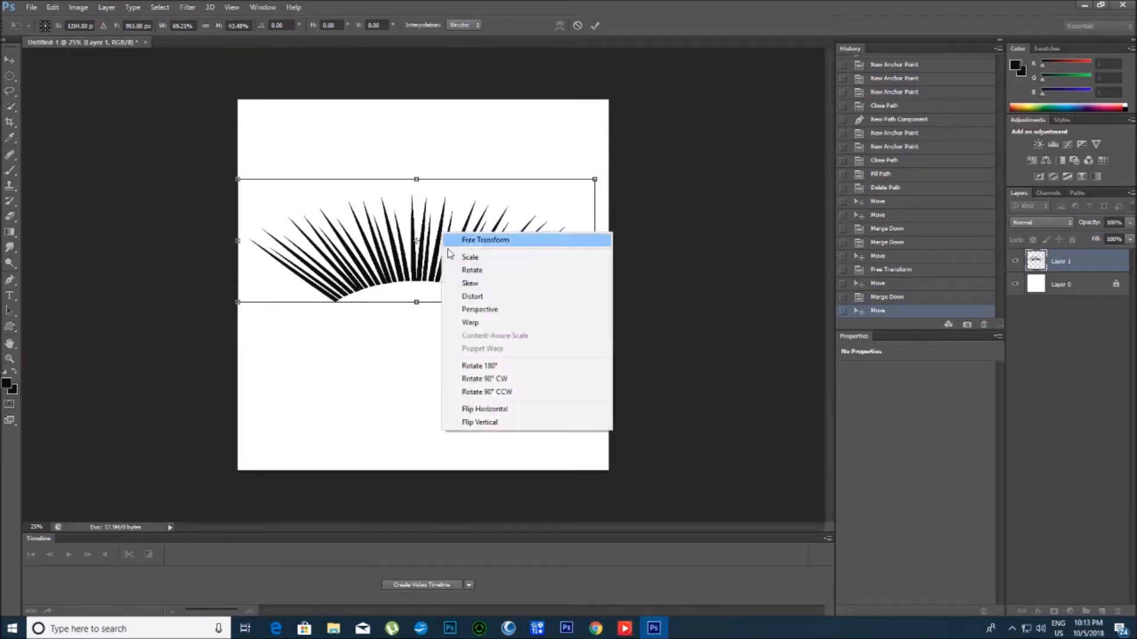
{"action": "left_click", "coordinate": [476, 323]}
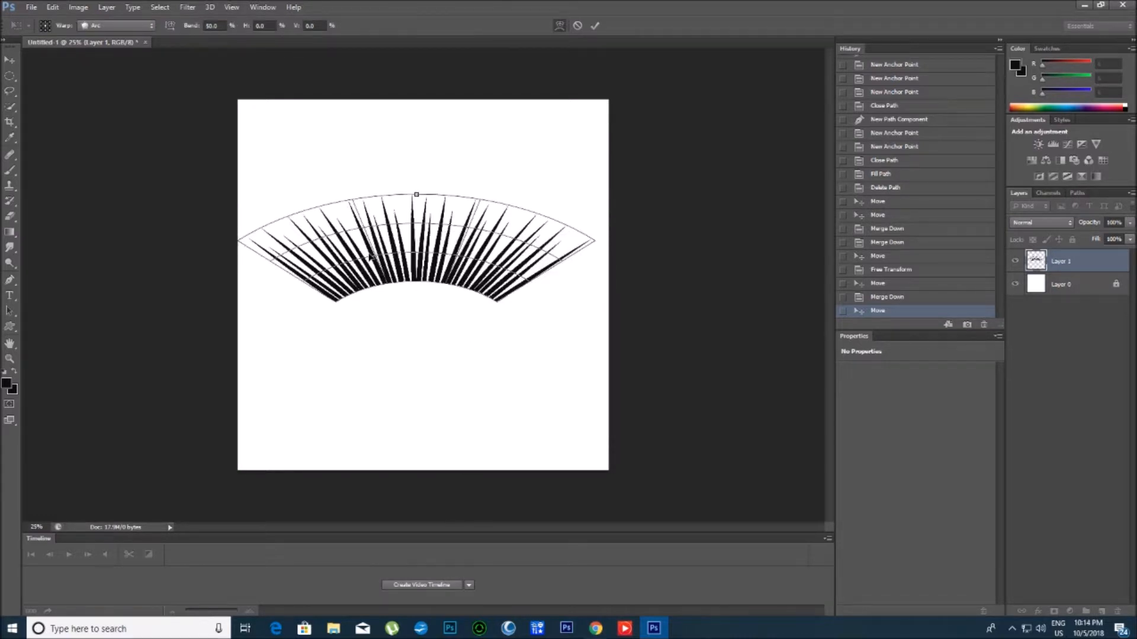
{"action": "left_click_drag", "start_coordinate": [369, 253], "coordinate": [424, 238]}
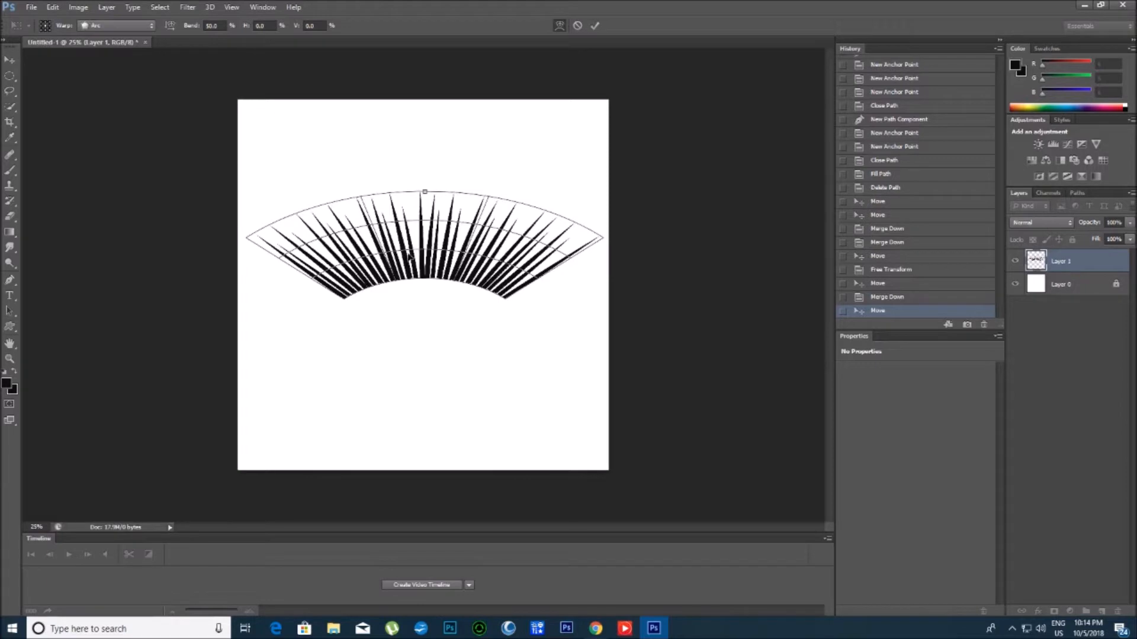
{"action": "mouse_move", "coordinate": [424, 223]}
{"action": "left_mouse_down"}
{"action": "mouse_move", "coordinate": [406, 237]}
{"action": "mouse_move", "coordinate": [424, 228]}
{"action": "left_mouse_up"}
{"action": "left_click", "coordinate": [596, 26]}
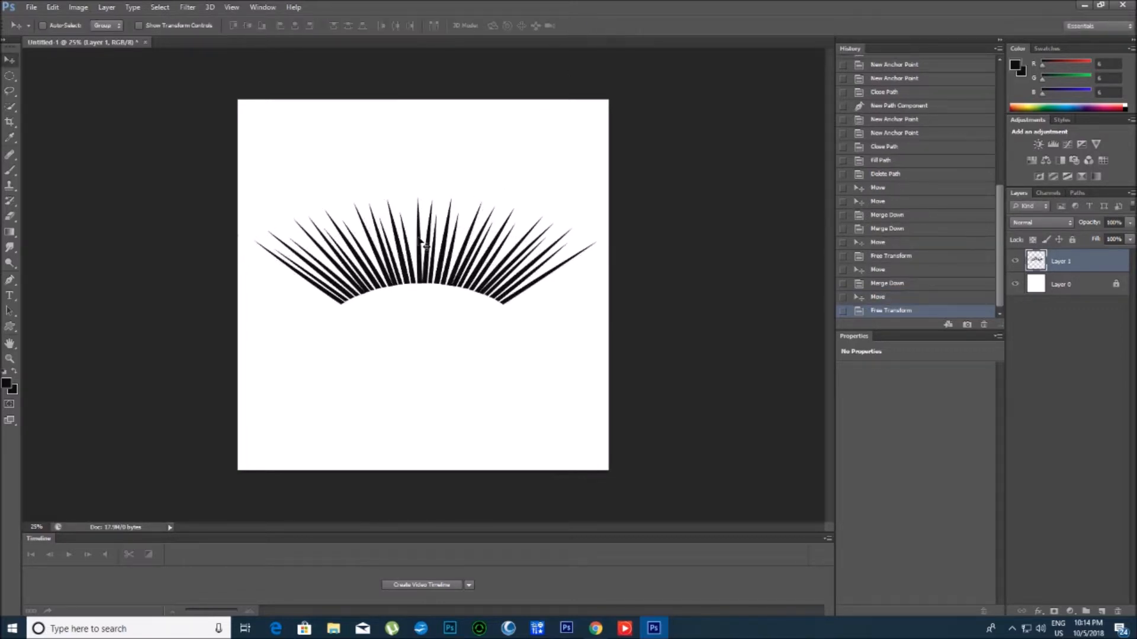
Step: Custom-warp the arched spikes, drawing the mesh's upper corners inward and bending the spikes and right edge into curved lashes
{"action": "left_click", "coordinate": [47, 8]}
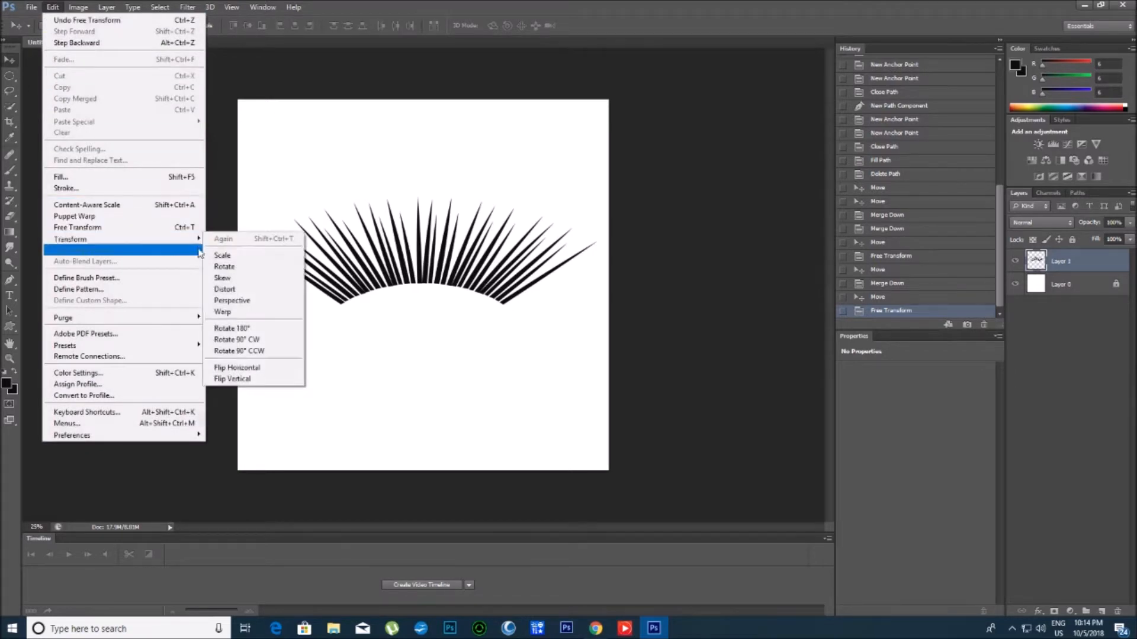
{"action": "left_click", "coordinate": [229, 312]}
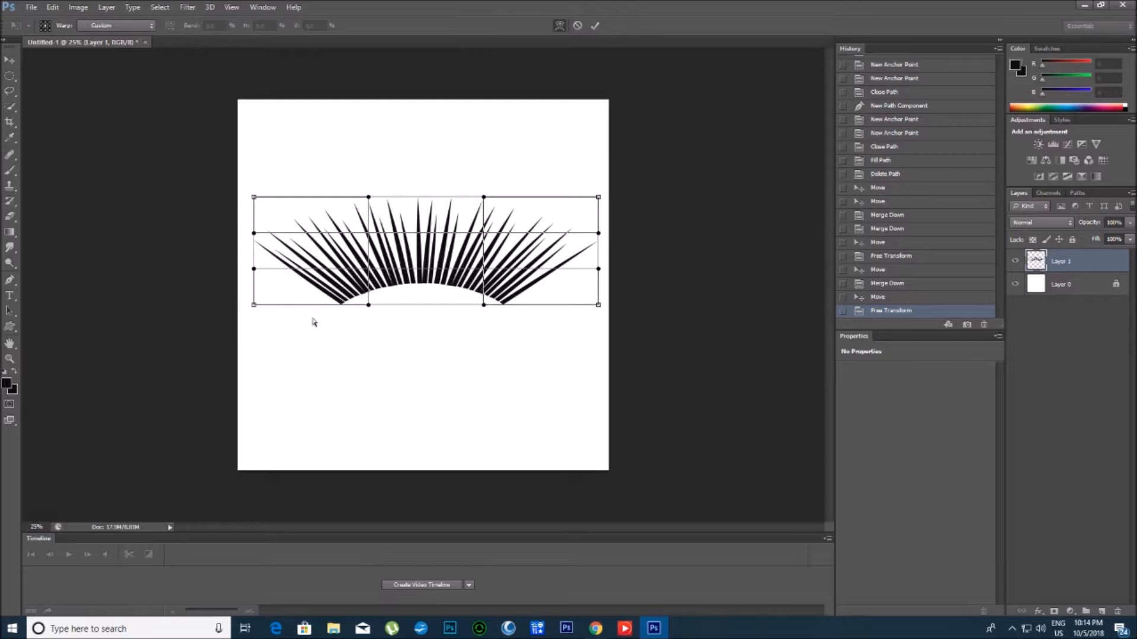
{"action": "left_click_drag", "start_coordinate": [255, 197], "coordinate": [267, 196]}
{"action": "left_click_drag", "start_coordinate": [324, 254], "coordinate": [321, 268]}
{"action": "left_click_drag", "start_coordinate": [397, 254], "coordinate": [477, 240]}
{"action": "left_click_drag", "start_coordinate": [598, 197], "coordinate": [555, 194]}
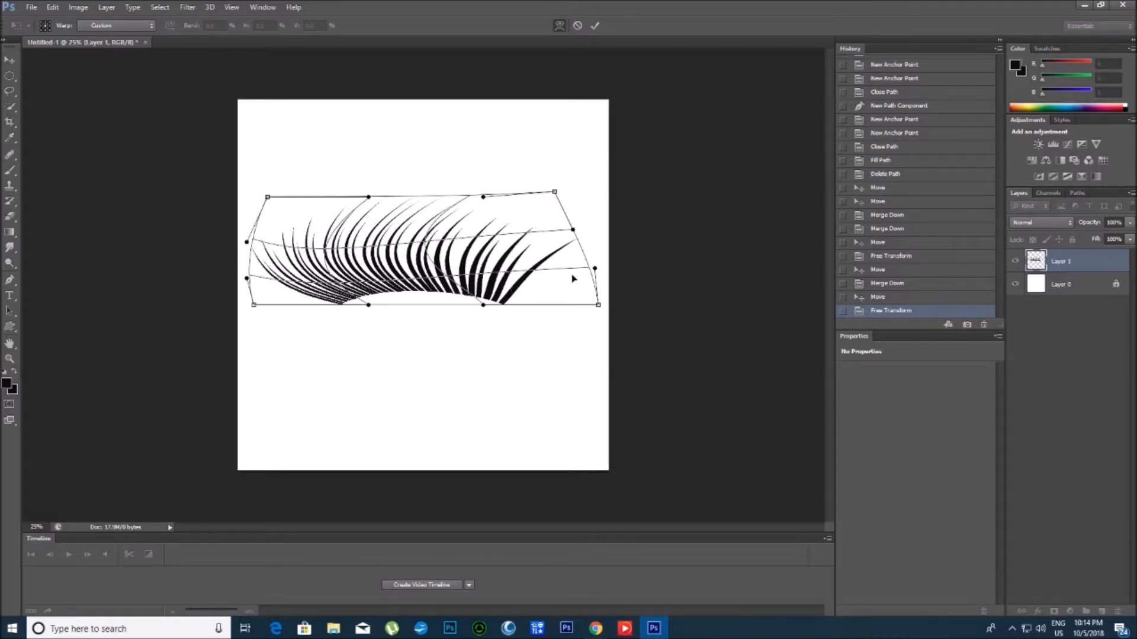
{"action": "left_click_drag", "start_coordinate": [594, 273], "coordinate": [492, 271]}
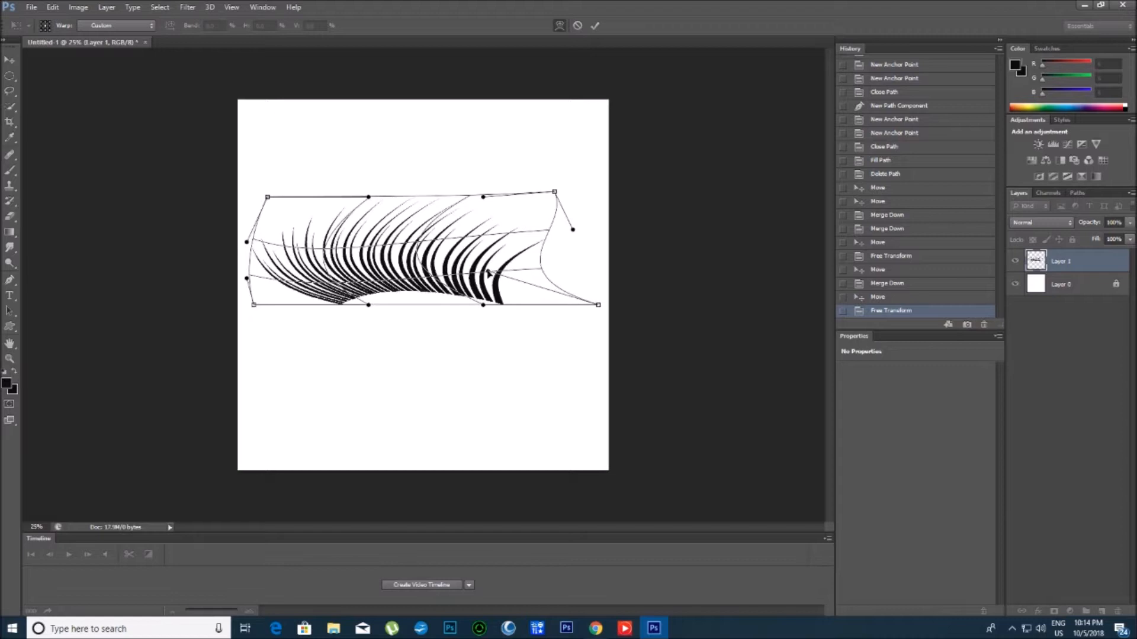
Step: Refine the warp by pulling the mesh's top edge and upper-right corner leftward and reshaping the lower edge and lash curves
{"action": "left_click_drag", "start_coordinate": [354, 201], "coordinate": [323, 205]}
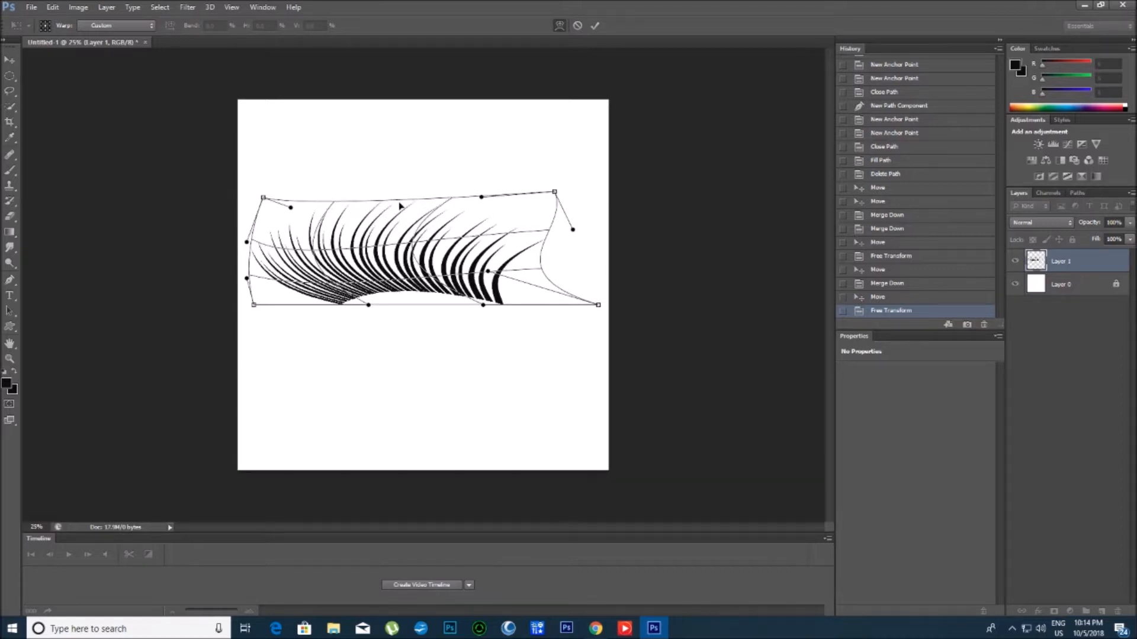
{"action": "left_click_drag", "start_coordinate": [477, 201], "coordinate": [436, 203]}
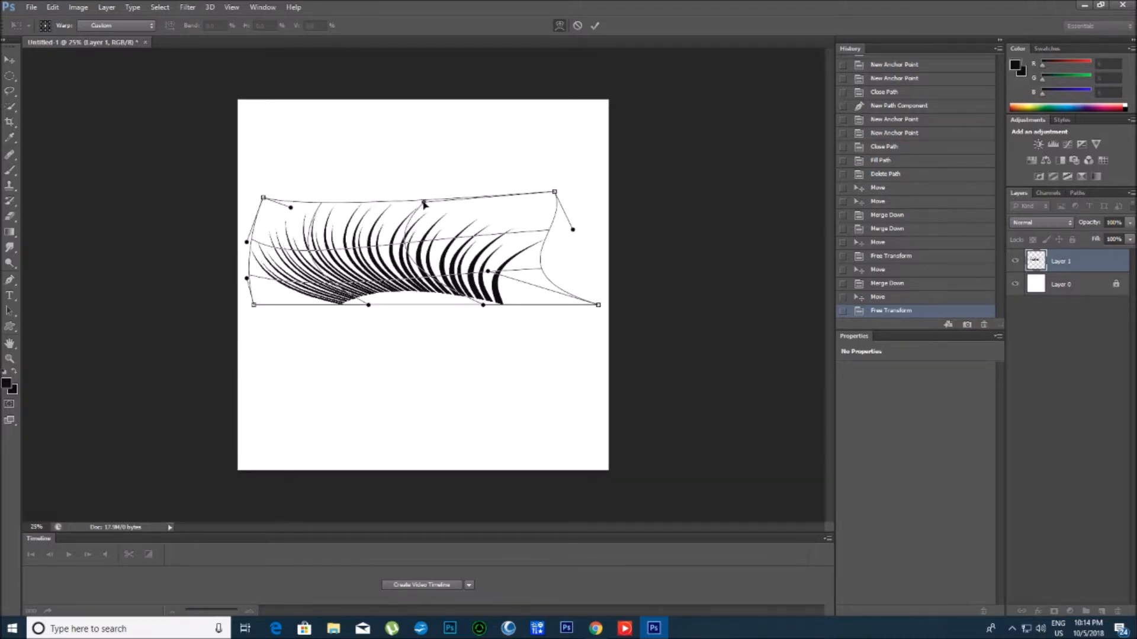
{"action": "left_click_drag", "start_coordinate": [554, 192], "coordinate": [467, 201]}
{"action": "left_click_drag", "start_coordinate": [302, 294], "coordinate": [307, 307]}
{"action": "left_click_drag", "start_coordinate": [501, 304], "coordinate": [491, 284]}
{"action": "left_click_drag", "start_coordinate": [573, 265], "coordinate": [544, 228]}
{"action": "left_click_drag", "start_coordinate": [324, 261], "coordinate": [495, 242]}
Step: Rotate the curved lashes about 8° counterclockwise within the active transform
{"action": "right_click", "coordinate": [424, 234]}
{"action": "left_click", "coordinate": [452, 257]}
{"action": "left_click_drag", "start_coordinate": [565, 176], "coordinate": [549, 159]}
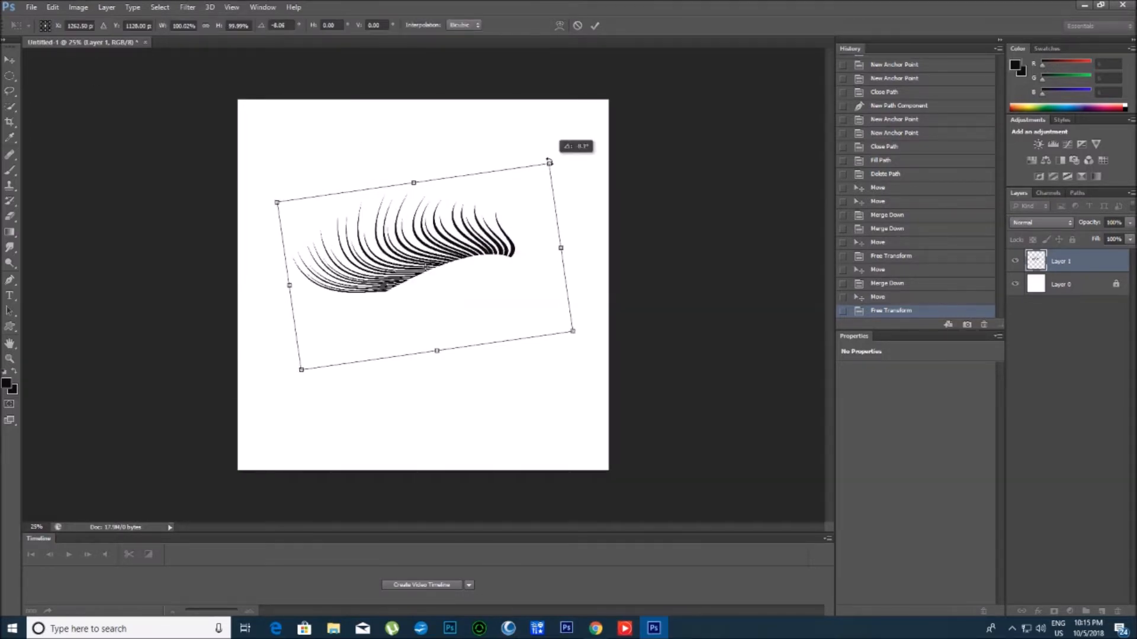
Step: Warp the rotated lashes again, lowering the mesh's lower-right corner and drawing its top edge down and inward
{"action": "right_click", "coordinate": [433, 260]}
{"action": "left_click", "coordinate": [456, 349]}
{"action": "left_click_drag", "start_coordinate": [563, 264], "coordinate": [571, 299]}
{"action": "left_click_drag", "start_coordinate": [499, 175], "coordinate": [464, 191]}
{"action": "left_click_drag", "start_coordinate": [341, 201], "coordinate": [348, 218]}
{"action": "left_click_drag", "start_coordinate": [481, 236], "coordinate": [476, 249]}
{"action": "left_click_drag", "start_coordinate": [296, 200], "coordinate": [304, 196]}
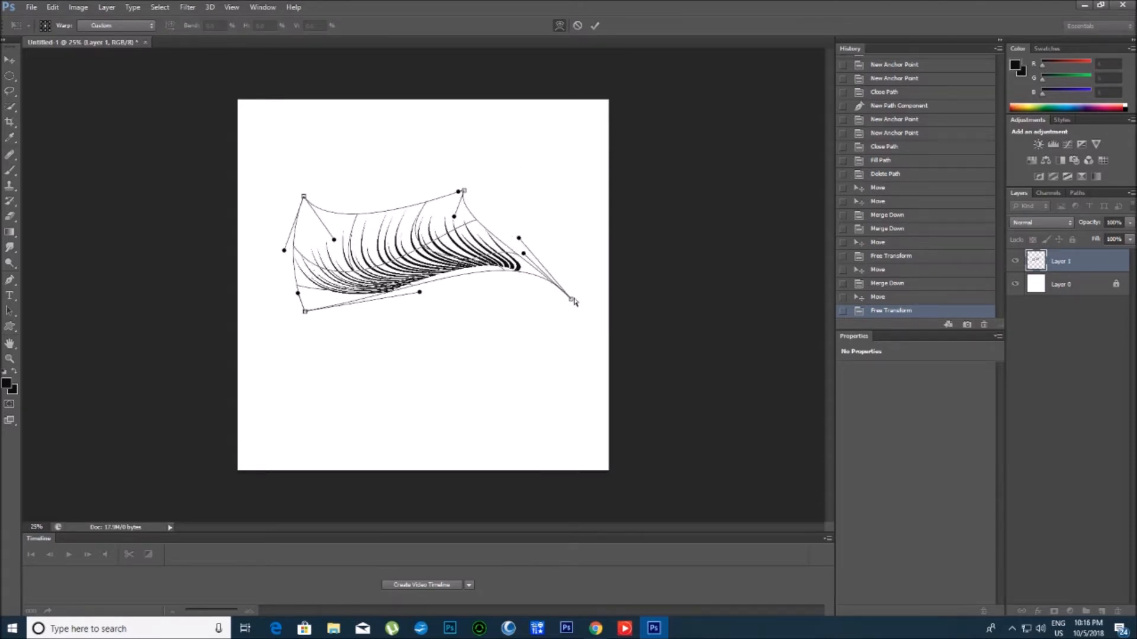
Step: Curve the lashes' right end further down, tighten the lower edge, apply the warp, and nudge the lashes slightly down and left
{"action": "left_click_drag", "start_coordinate": [571, 299], "coordinate": [556, 330]}
{"action": "left_click_drag", "start_coordinate": [400, 286], "coordinate": [367, 295]}
{"action": "left_click_drag", "start_coordinate": [297, 313], "coordinate": [291, 308]}
{"action": "left_click", "coordinate": [595, 26]}
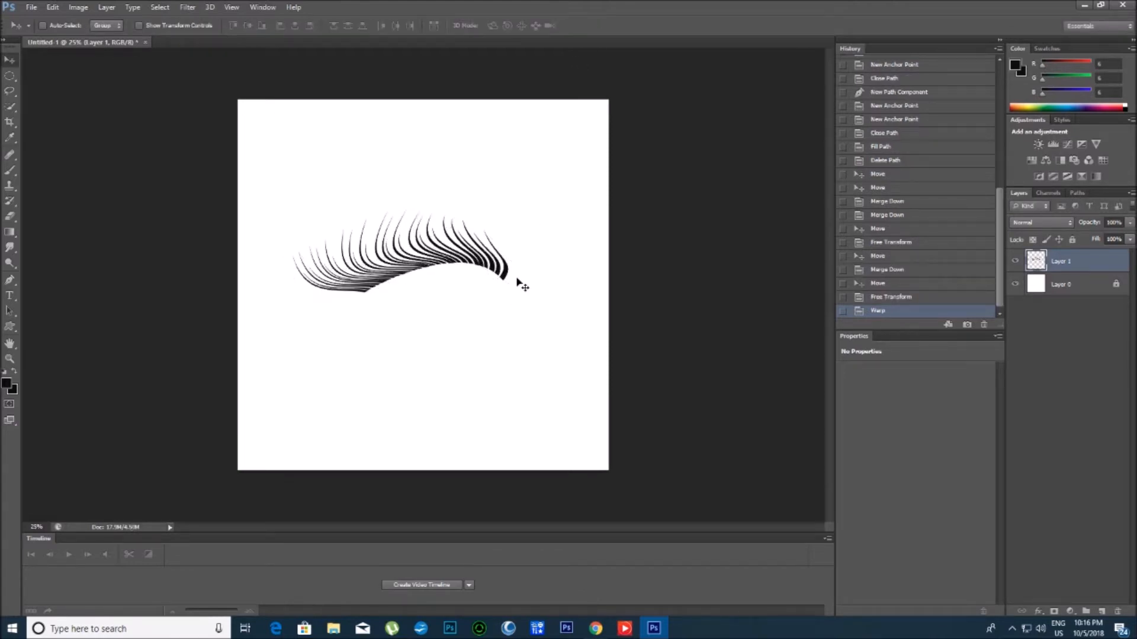
{"action": "mouse_move", "coordinate": [447, 289]}
{"action": "left_mouse_down"}
{"action": "mouse_move", "coordinate": [444, 302]}
{"action": "mouse_move", "coordinate": [442, 289]}
{"action": "left_mouse_up"}
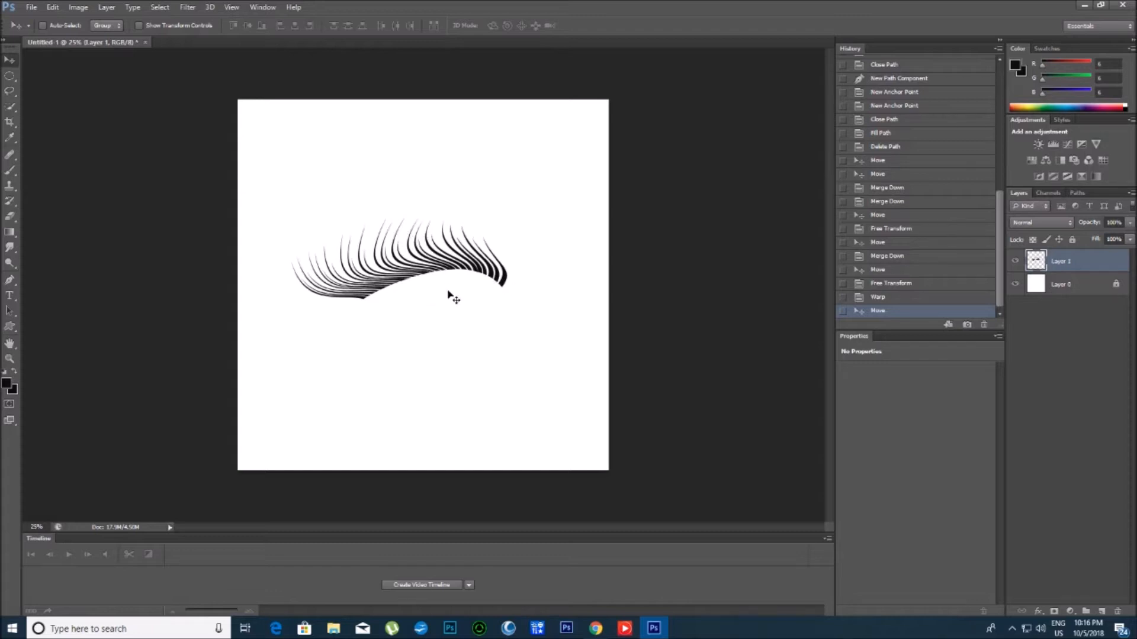
Step: Fade the lash tips along the upper edge with partially opaque Eraser strokes
{"action": "left_click", "coordinate": [9, 217]}
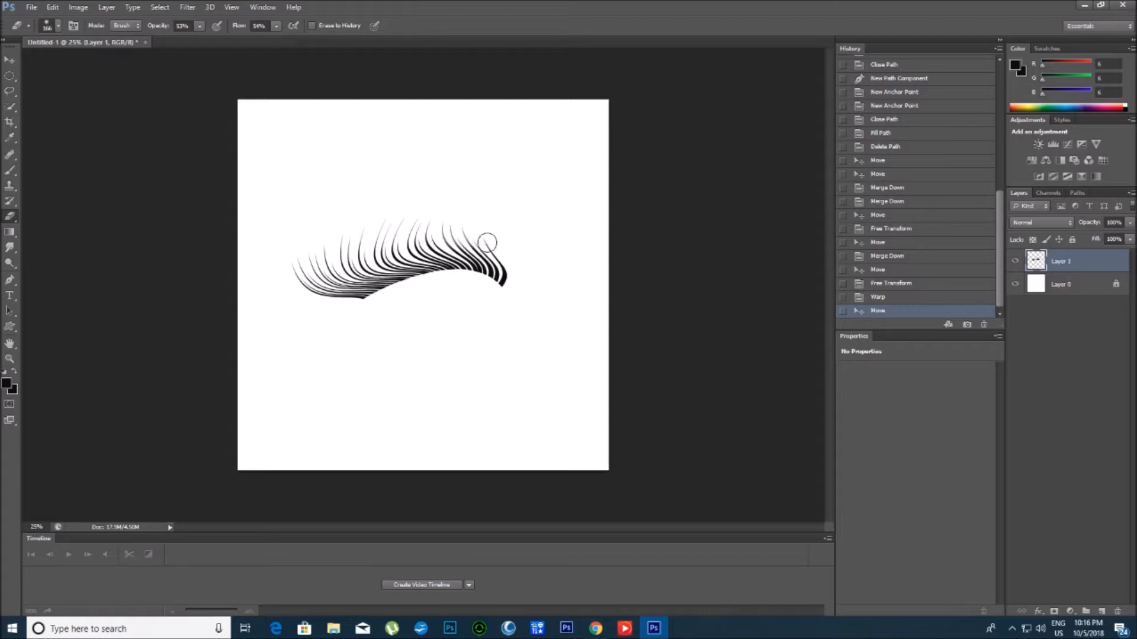
{"action": "mouse_move", "coordinate": [319, 258]}
{"action": "left_mouse_down"}
{"action": "mouse_move", "coordinate": [292, 280]}
{"action": "mouse_move", "coordinate": [325, 257]}
{"action": "left_mouse_up"}
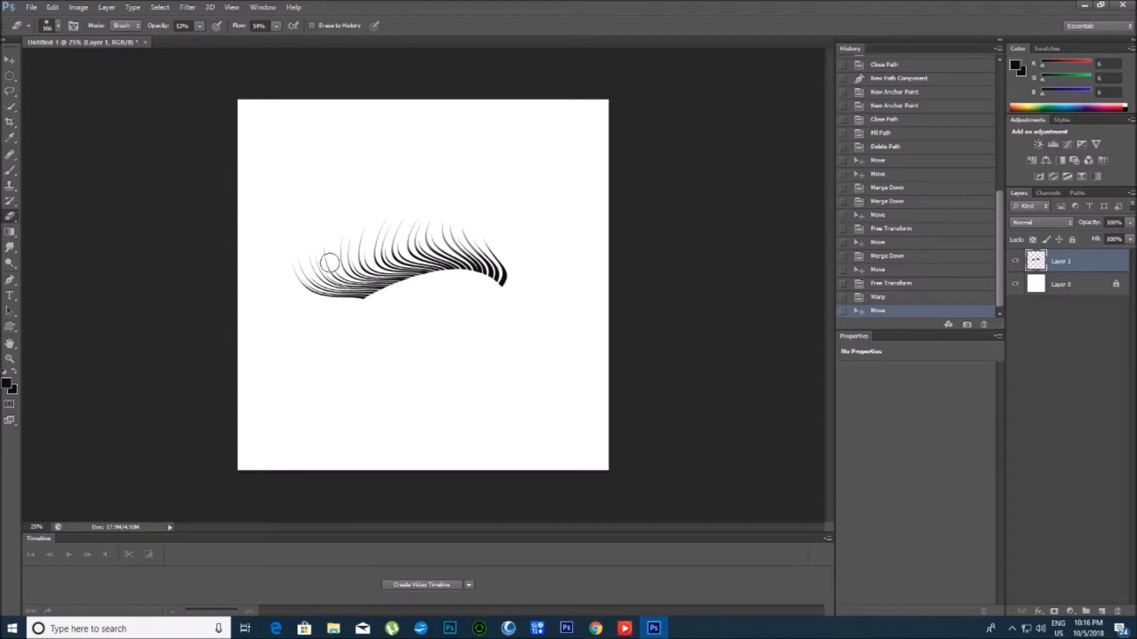
{"action": "left_click_drag", "start_coordinate": [392, 253], "coordinate": [432, 244]}
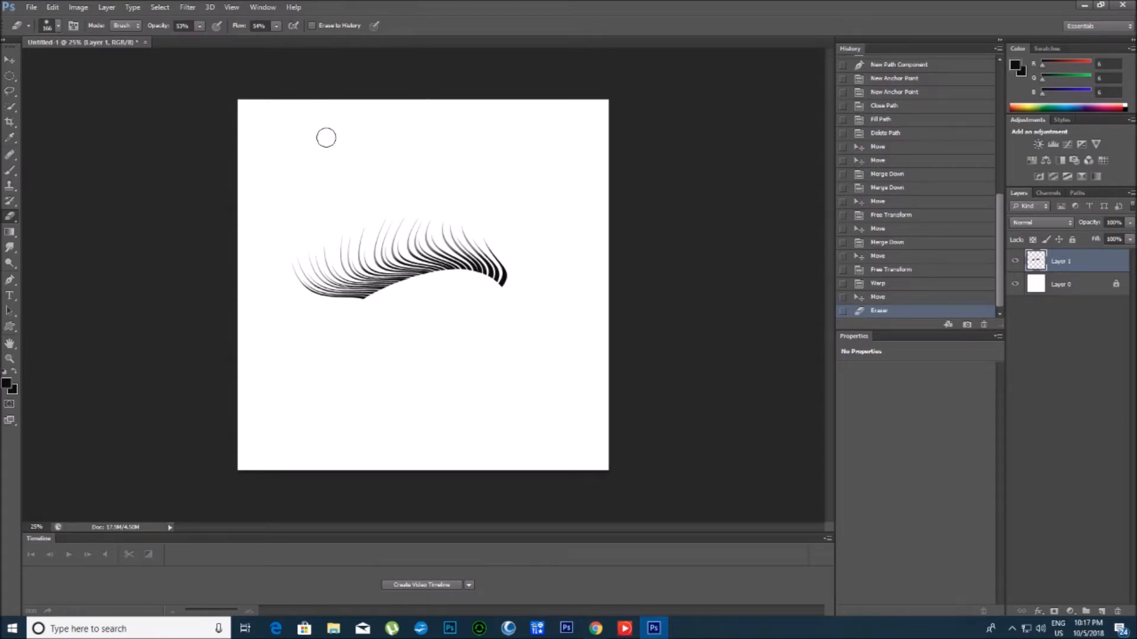
Step: Define the eyelash shape as a brush preset named "female left eye"
{"action": "left_click", "coordinate": [52, 7]}
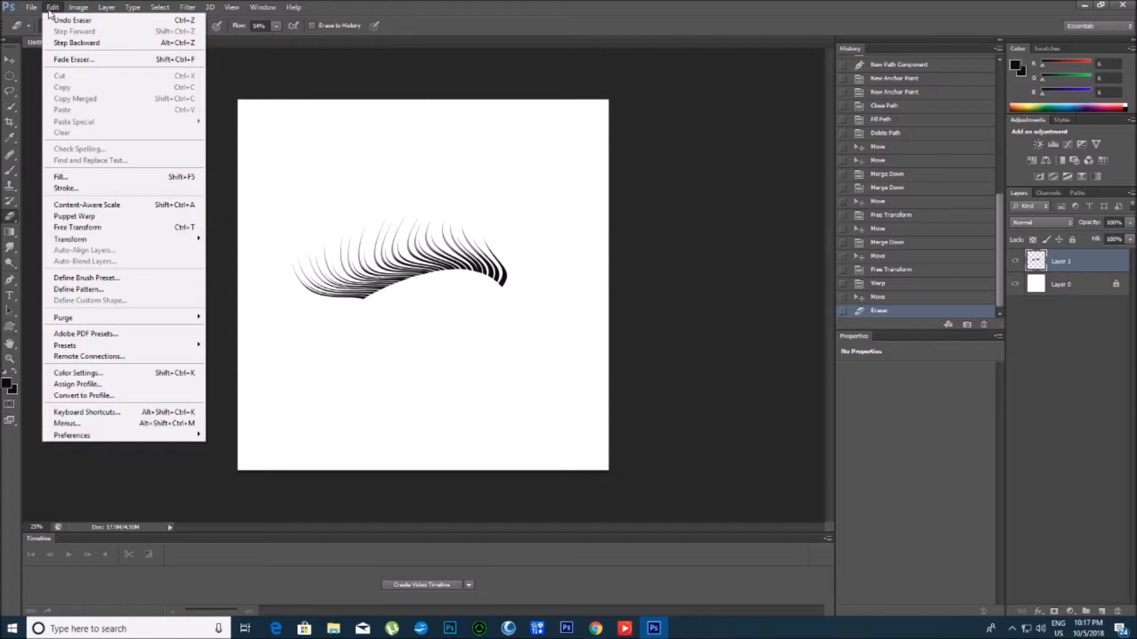
{"action": "left_click", "coordinate": [124, 285]}
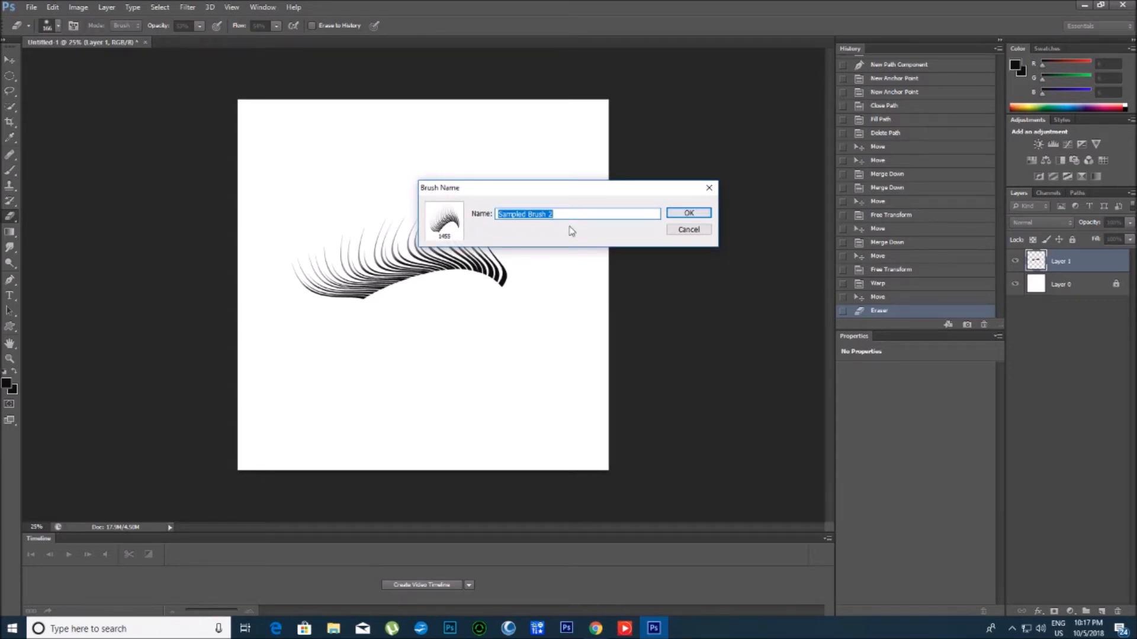
{"action": "type", "text": "female left eye"}
{"action": "left_click", "coordinate": [703, 219]}
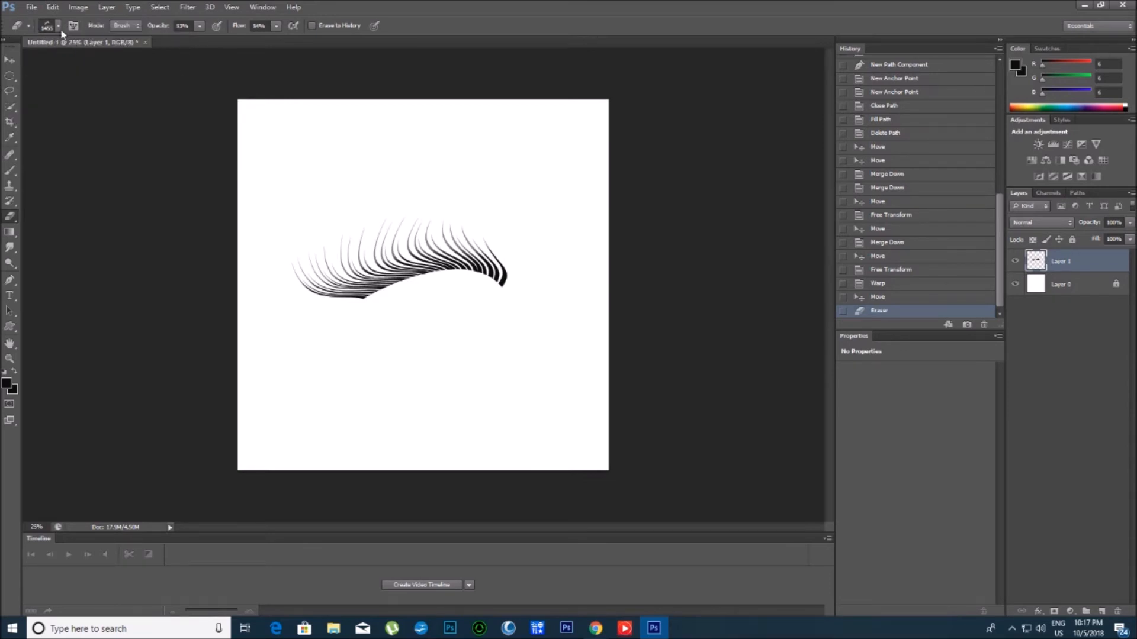
Step: Flip the eyelash layer horizontally
{"action": "left_click", "coordinate": [52, 7]}
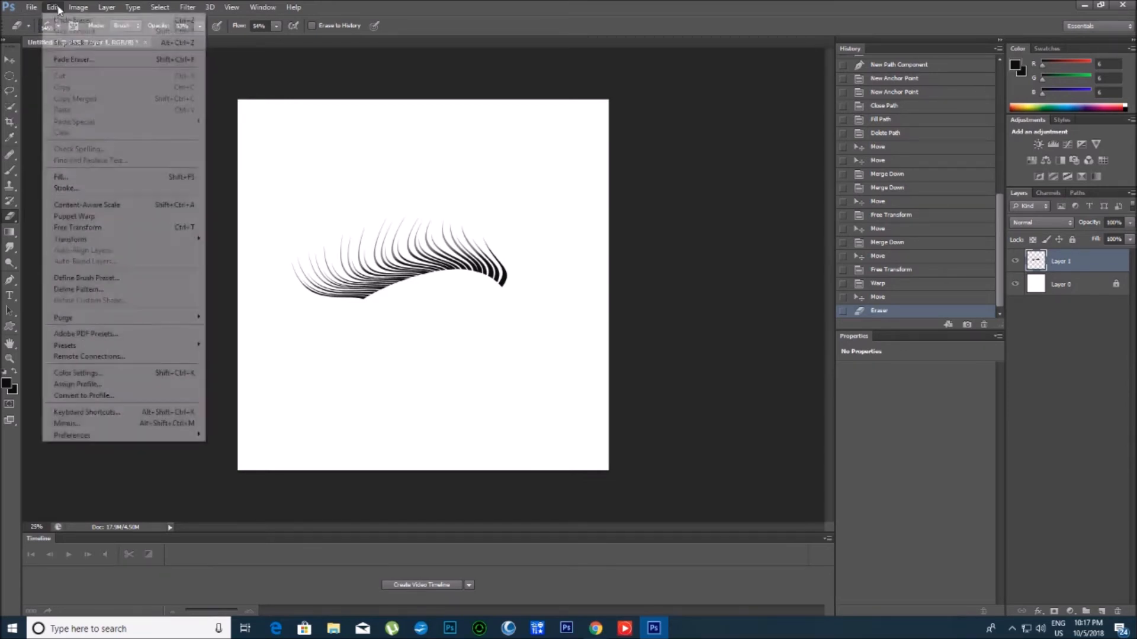
{"action": "mouse_move", "coordinate": [115, 241]}
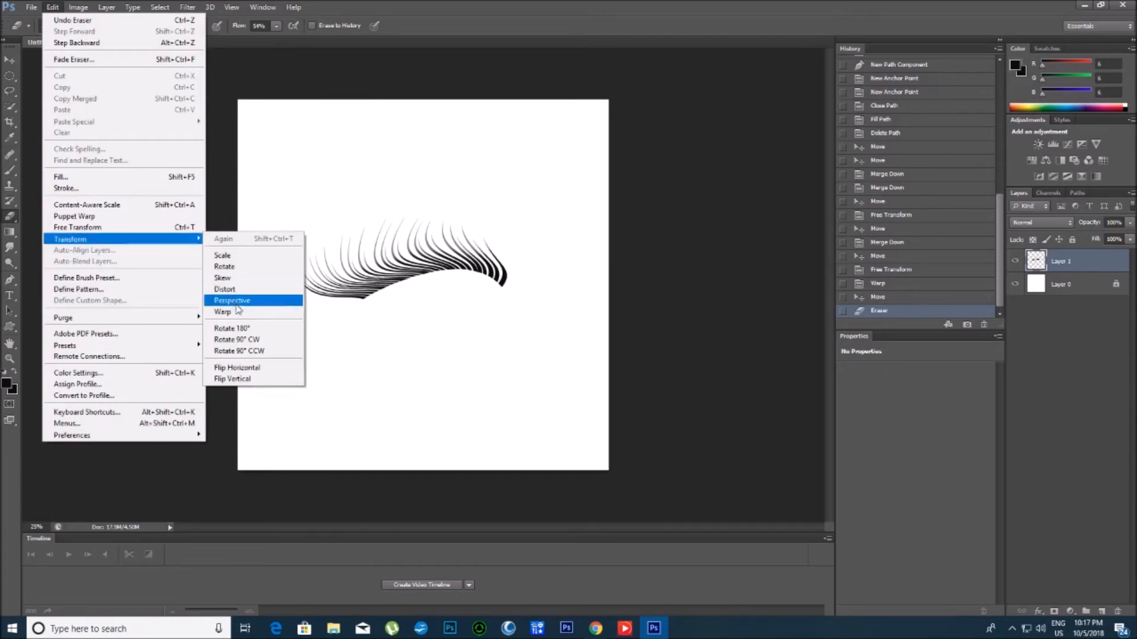
{"action": "left_click", "coordinate": [268, 367]}
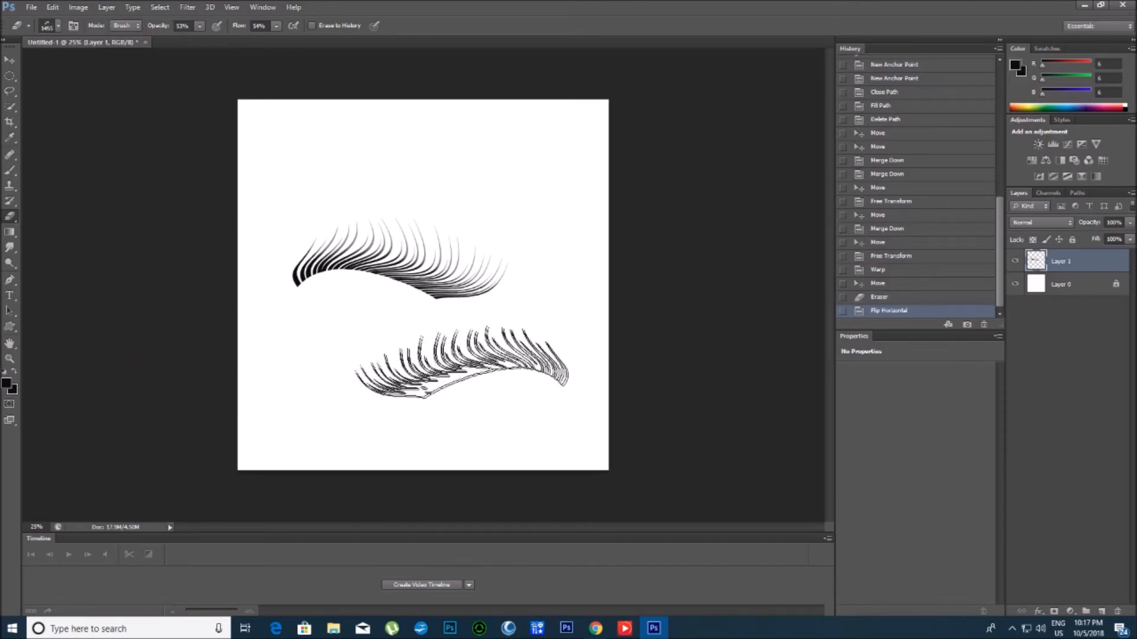
Step: Define the flipped eyelash shape as a brush preset named "left female eye"
{"action": "left_click", "coordinate": [52, 8]}
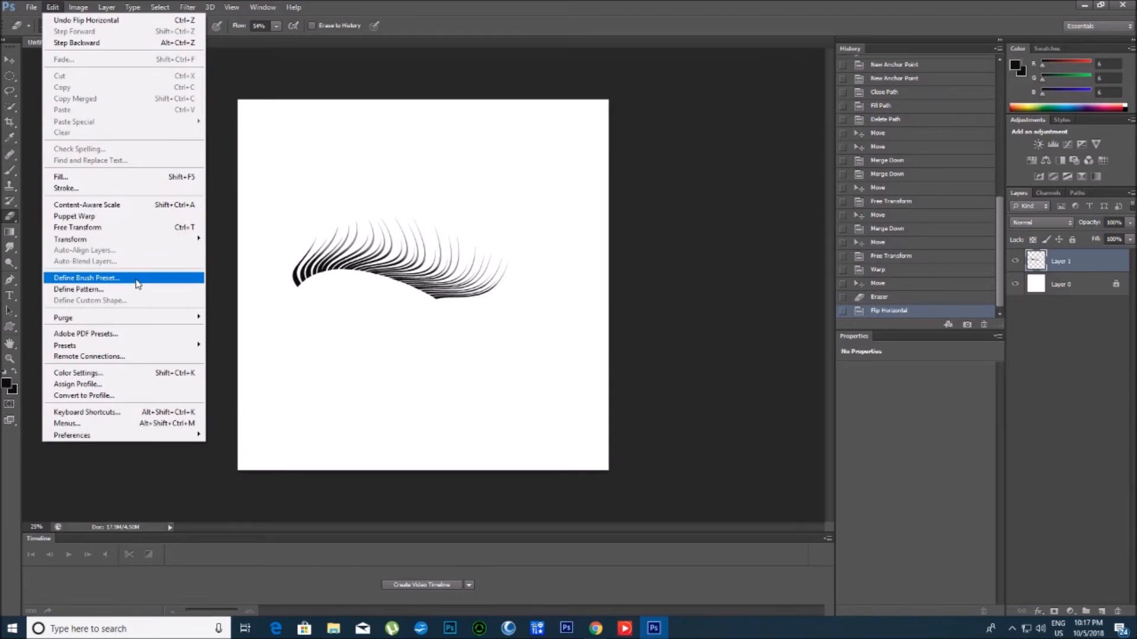
{"action": "left_click", "coordinate": [87, 278]}
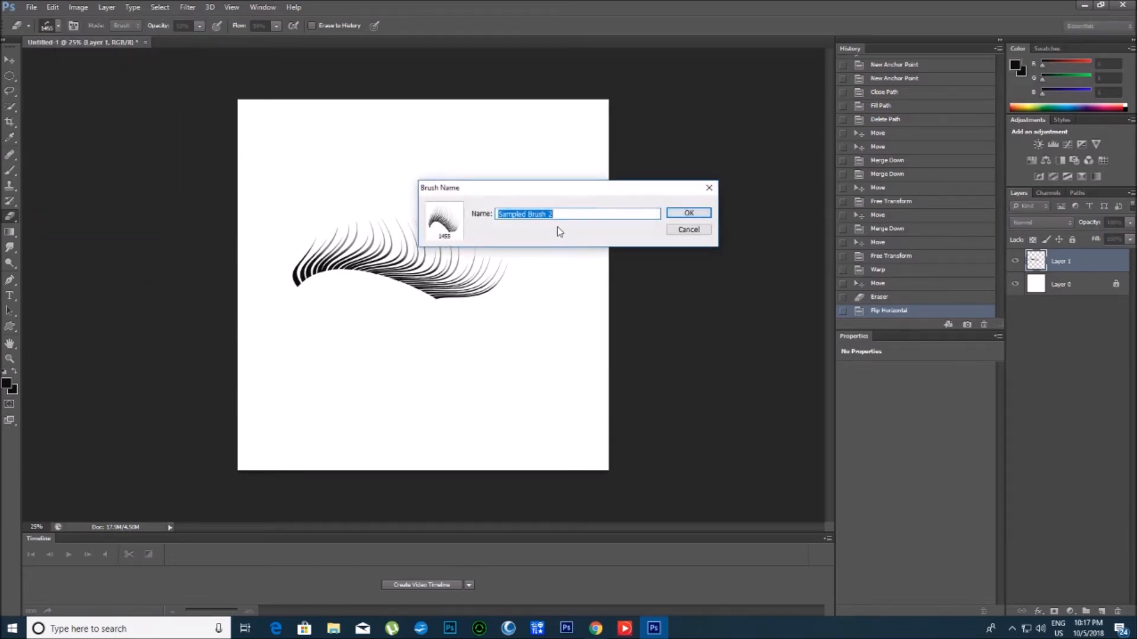
{"action": "key", "text": "BackSpace"}
{"action": "type", "text": "left fe"}
{"action": "key", "text": "BackSpace"}
{"action": "type", "text": "le eye"}
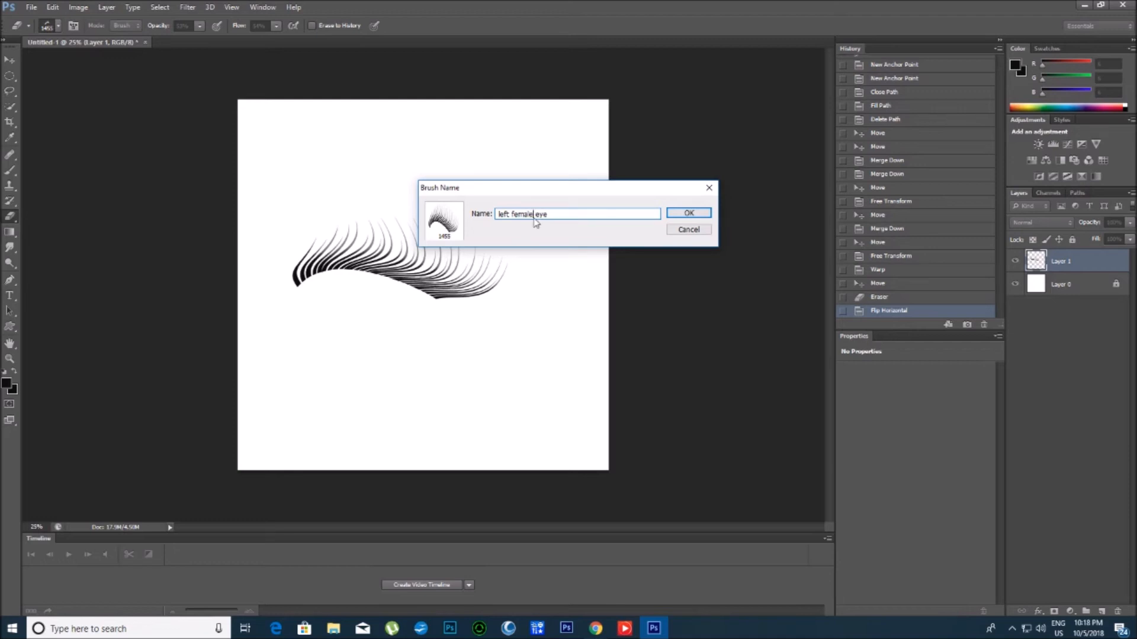
{"action": "left_click", "coordinate": [708, 217]}
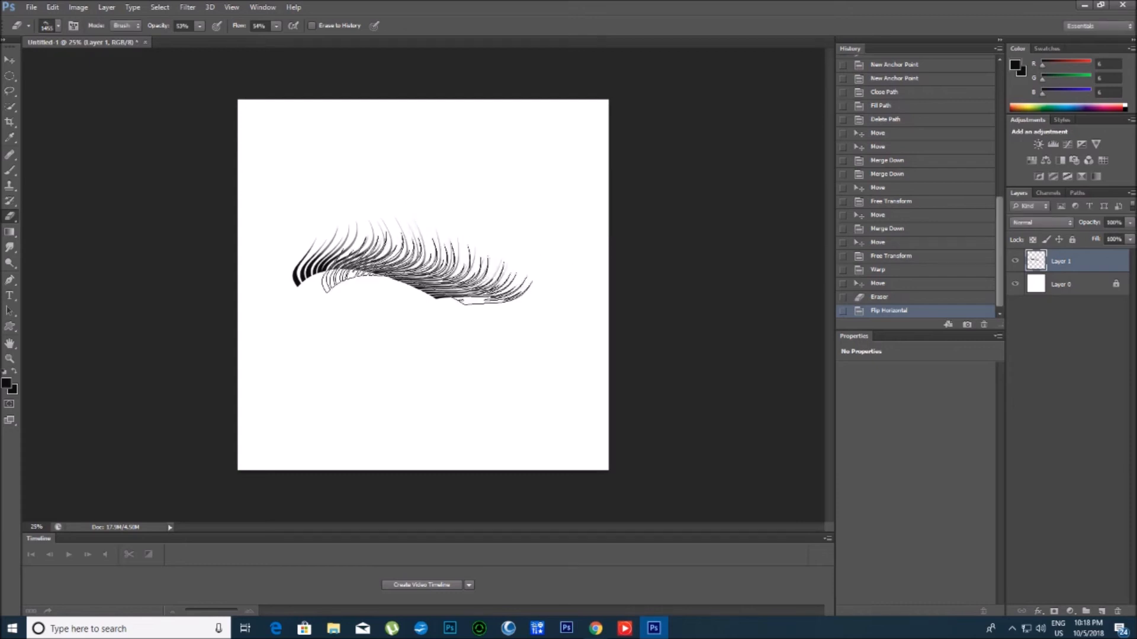
Step: Try stamping a 1423 px eyelash brush tip above the lashes with the Eraser active
{"action": "left_click", "coordinate": [59, 26]}
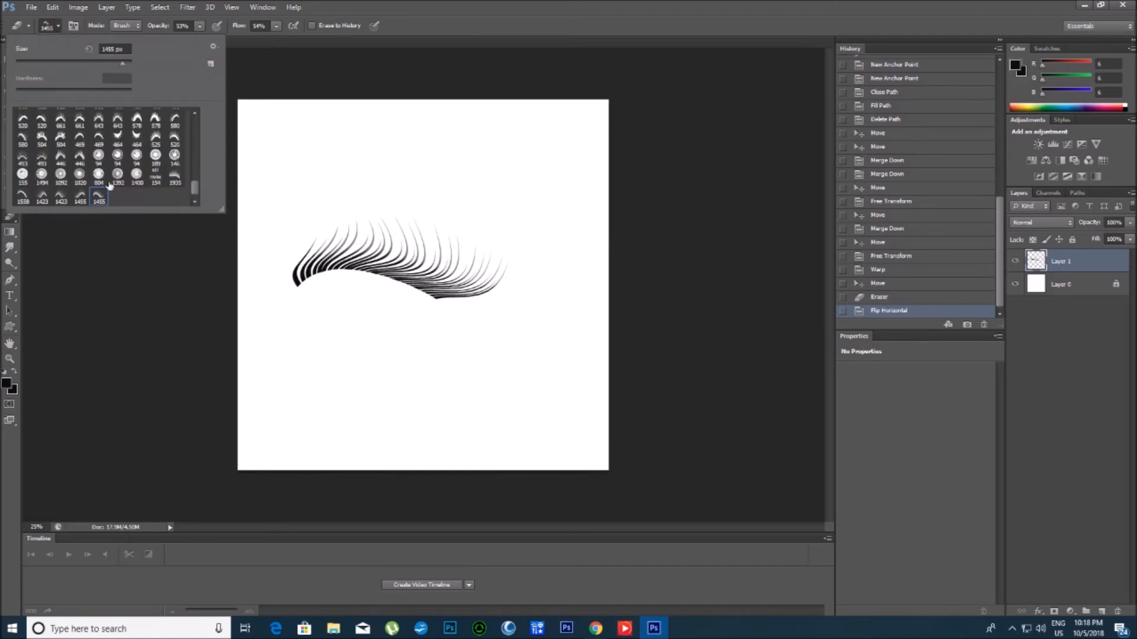
{"action": "left_click", "coordinate": [61, 199]}
{"action": "left_click", "coordinate": [417, 170]}
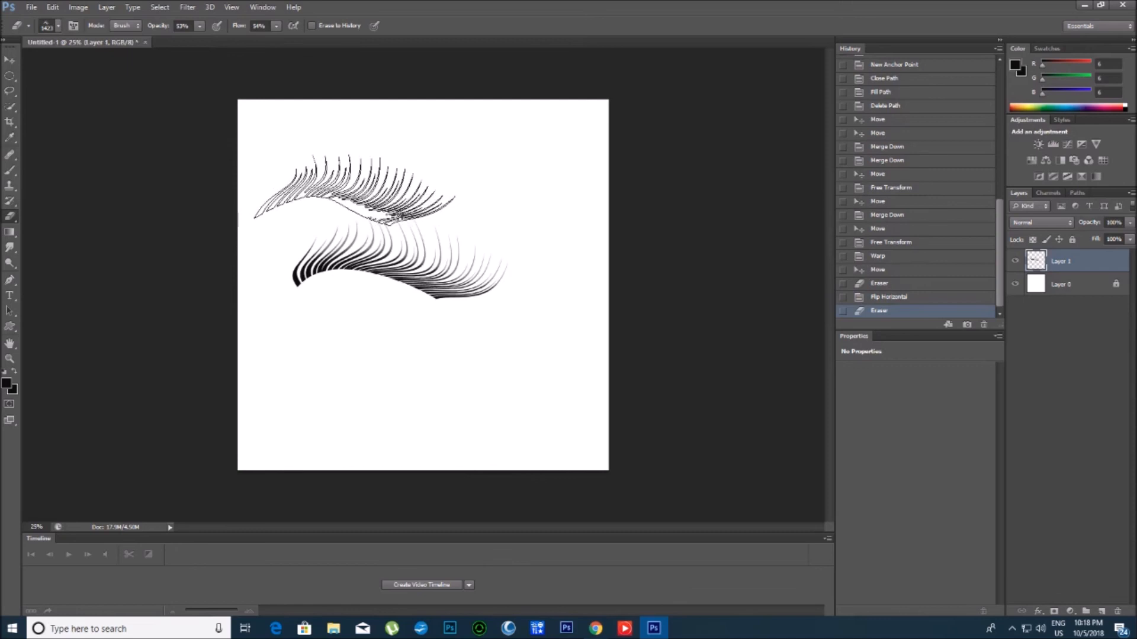
Step: With the Brush tool, size the eyelash brush to about 1289 px and stamp it once above and once below the existing lashes
{"action": "left_click", "coordinate": [12, 170]}
{"action": "right_click", "coordinate": [13, 172]}
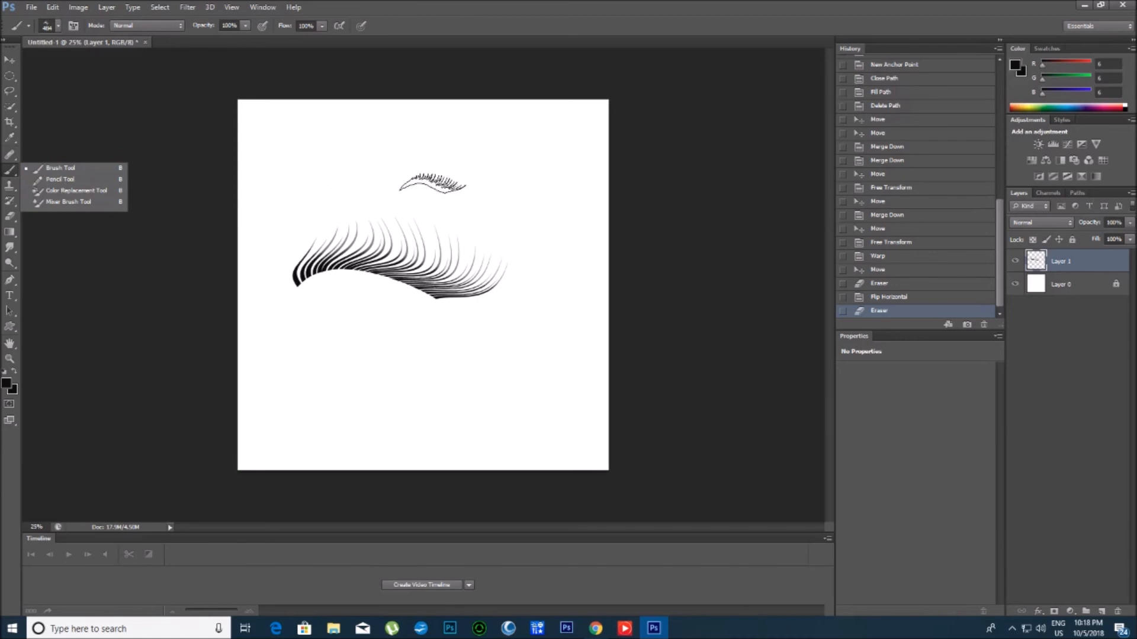
{"action": "right_click", "coordinate": [434, 183]}
{"action": "left_click_drag", "start_coordinate": [552, 206], "coordinate": [563, 207]}
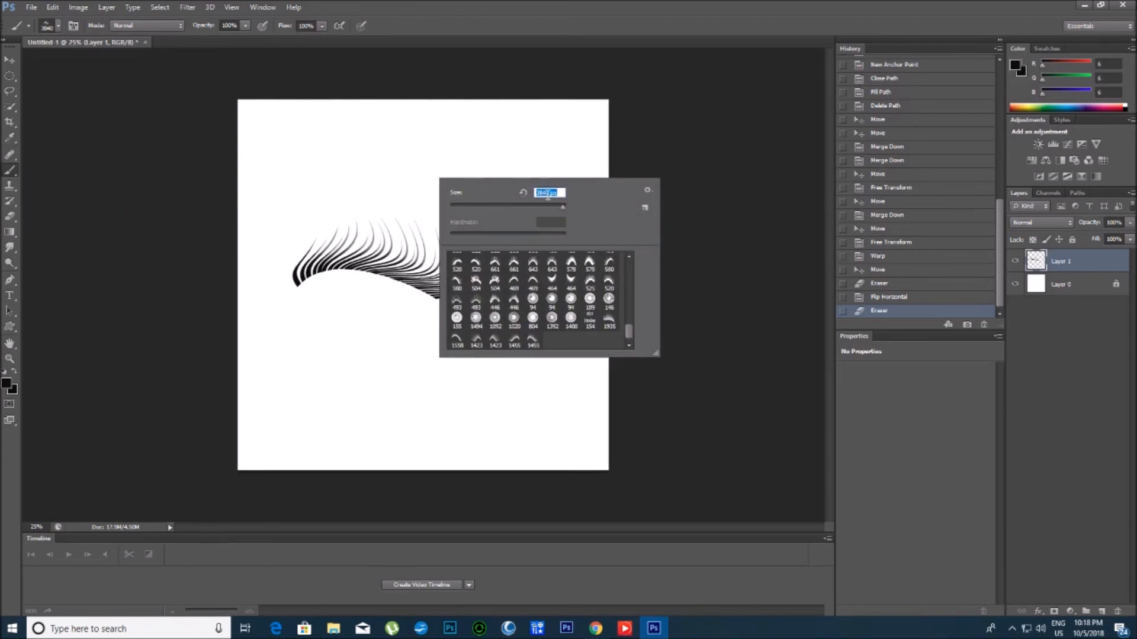
{"action": "left_click_drag", "start_coordinate": [551, 210], "coordinate": [556, 207]}
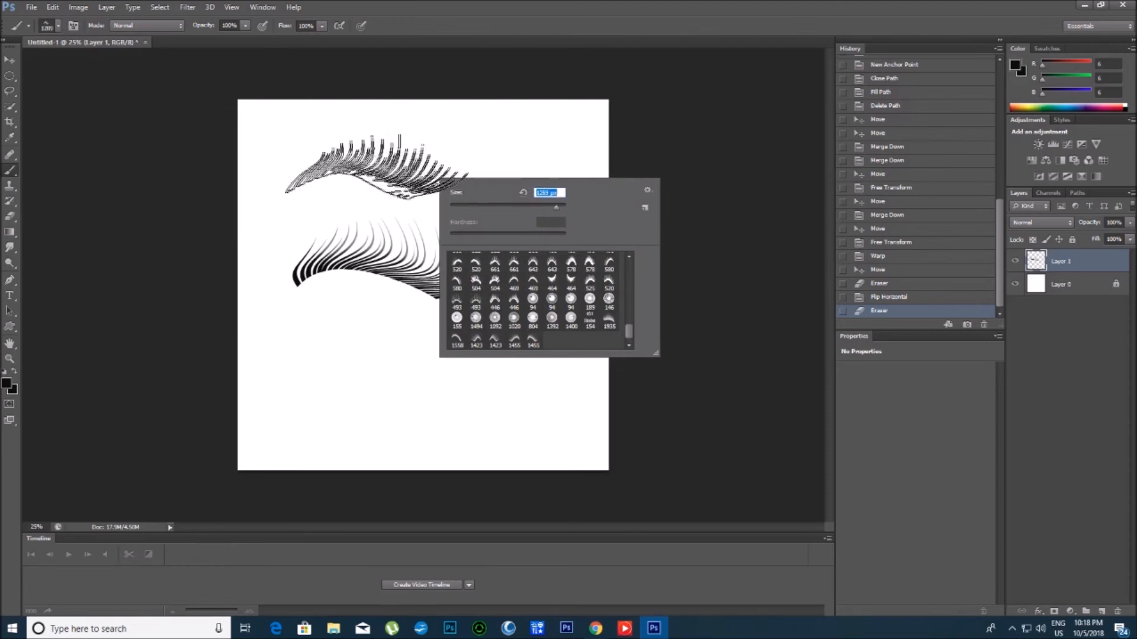
{"action": "left_click", "coordinate": [392, 161]}
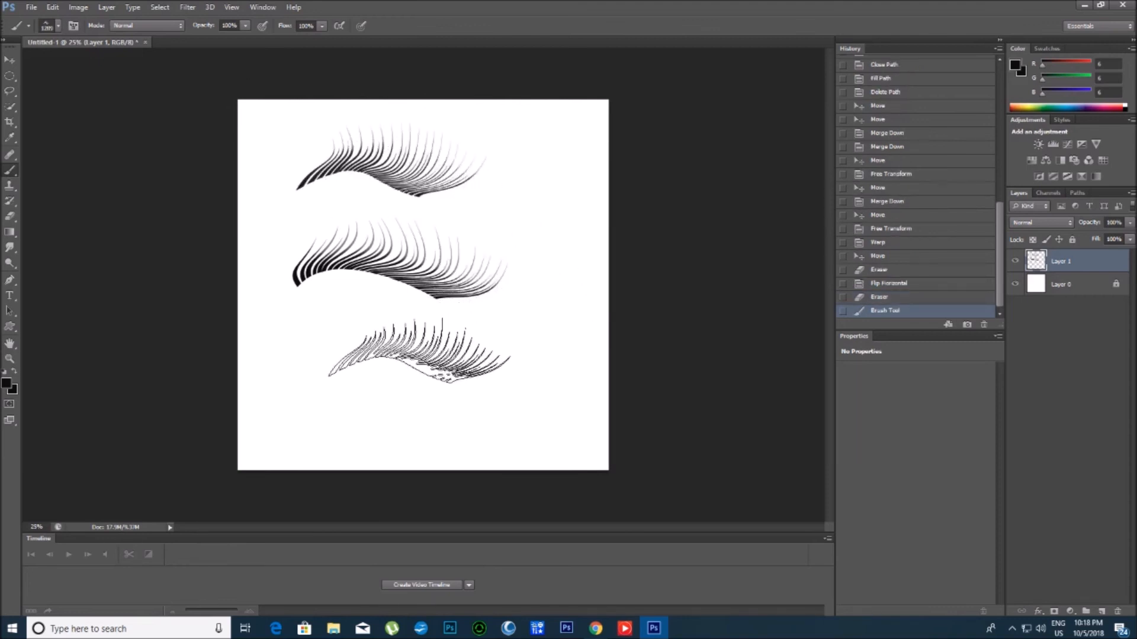
{"action": "left_click", "coordinate": [422, 368]}
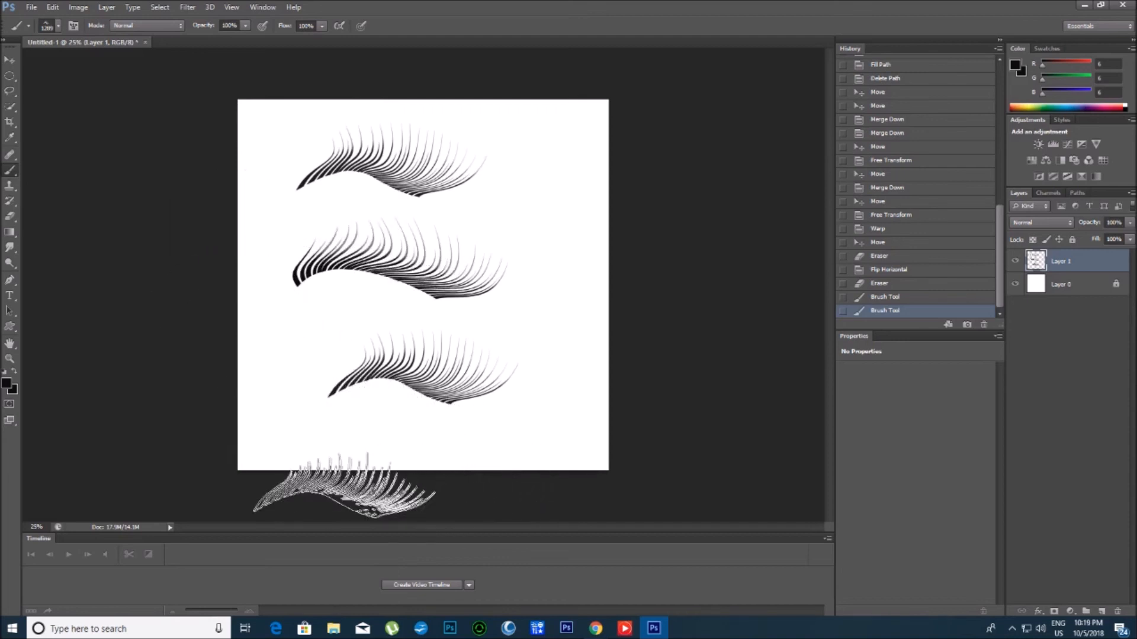
{"action": "mouse_move", "coordinate": [596, 632]}
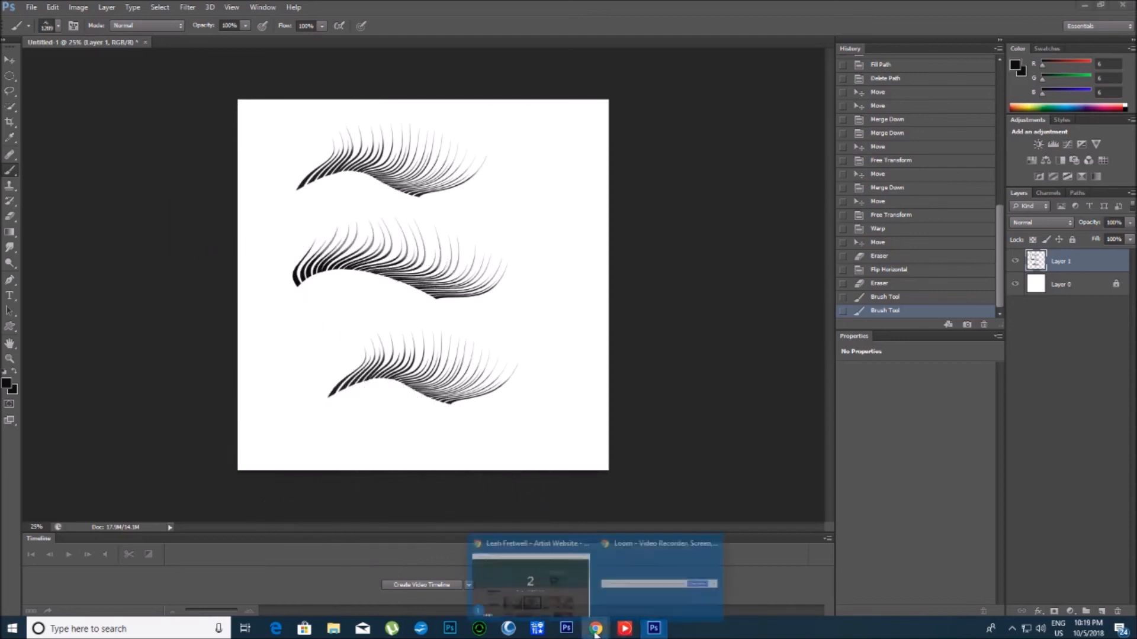
{"action": "left_click", "coordinate": [681, 599]}
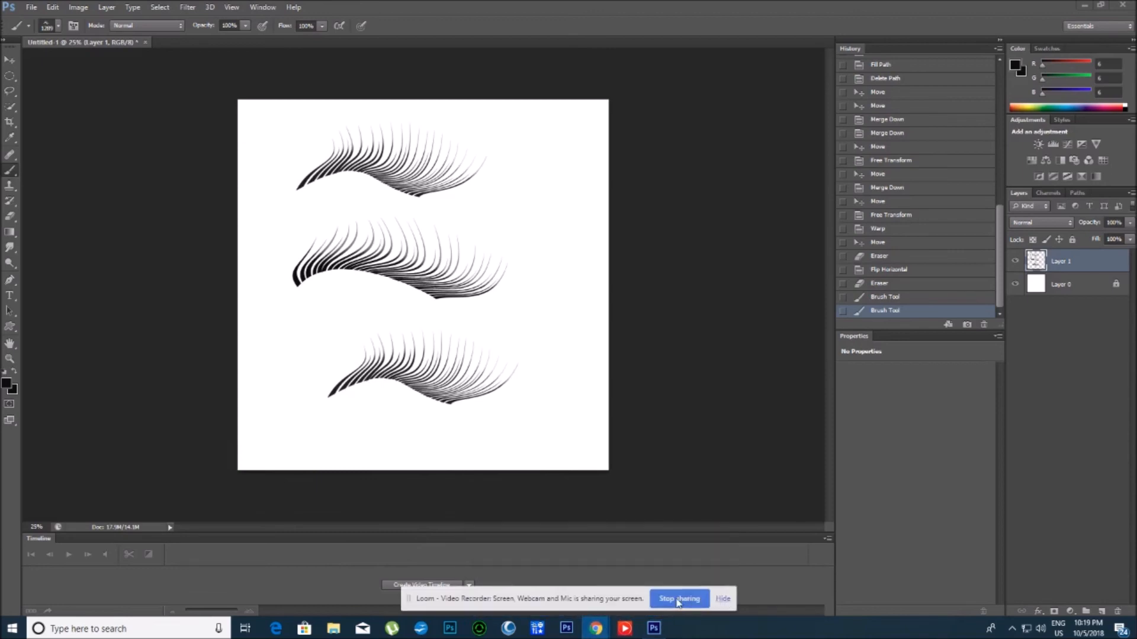